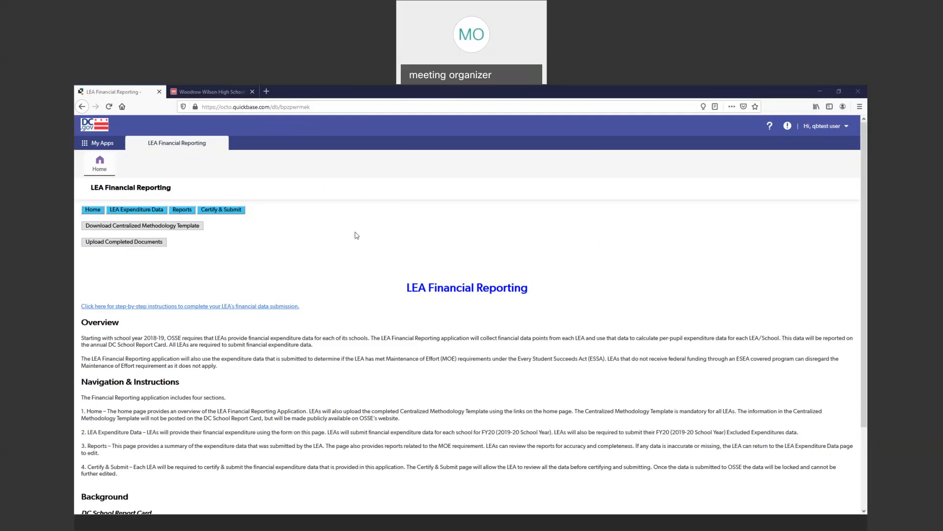
- Open the OSSE Academy record from the LEA Expenditure Data summary
{"action": "scroll", "coordinate": [364, 237], "scroll_direction": "down", "scroll_amount": 1}
{"action": "scroll", "coordinate": [344, 241], "scroll_direction": "up", "scroll_amount": 1}
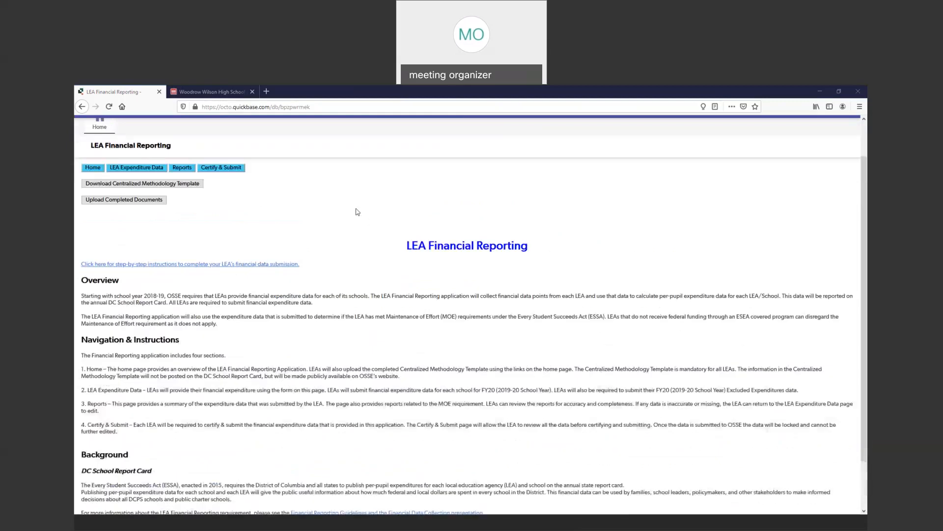
{"action": "scroll", "coordinate": [320, 244], "scroll_direction": "down", "scroll_amount": 2}
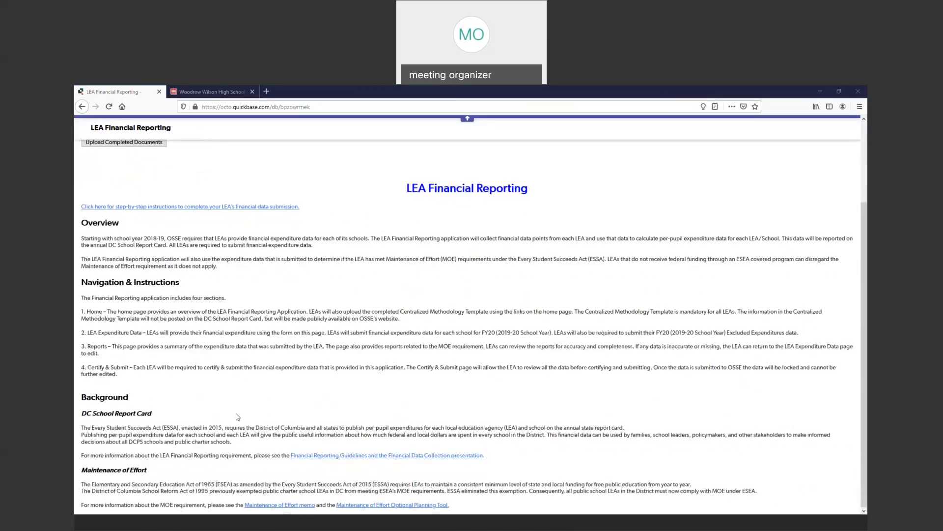
{"action": "scroll", "coordinate": [316, 407], "scroll_direction": "up", "scroll_amount": 4}
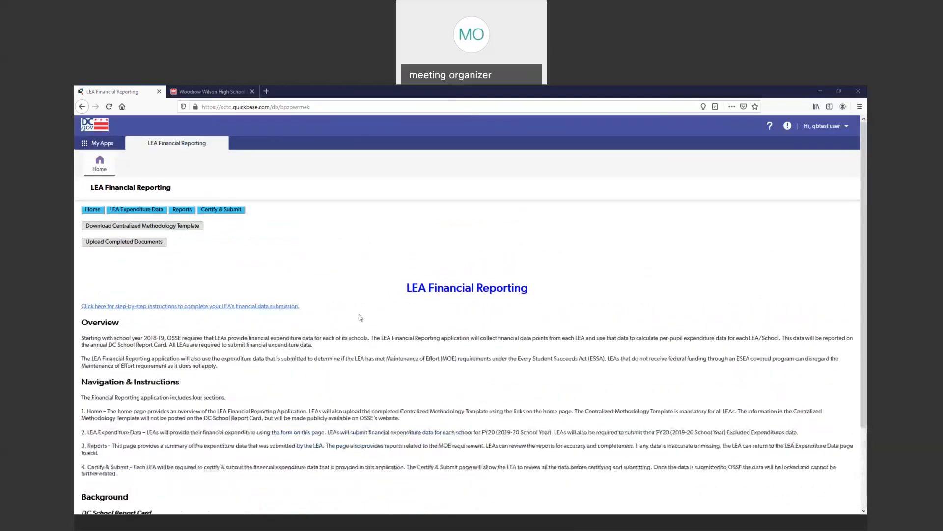
{"action": "mouse_move", "coordinate": [327, 308]}
{"action": "left_mouse_down"}
{"action": "mouse_move", "coordinate": [81, 309]}
{"action": "mouse_move", "coordinate": [245, 289]}
{"action": "mouse_move", "coordinate": [335, 305]}
{"action": "left_mouse_up"}
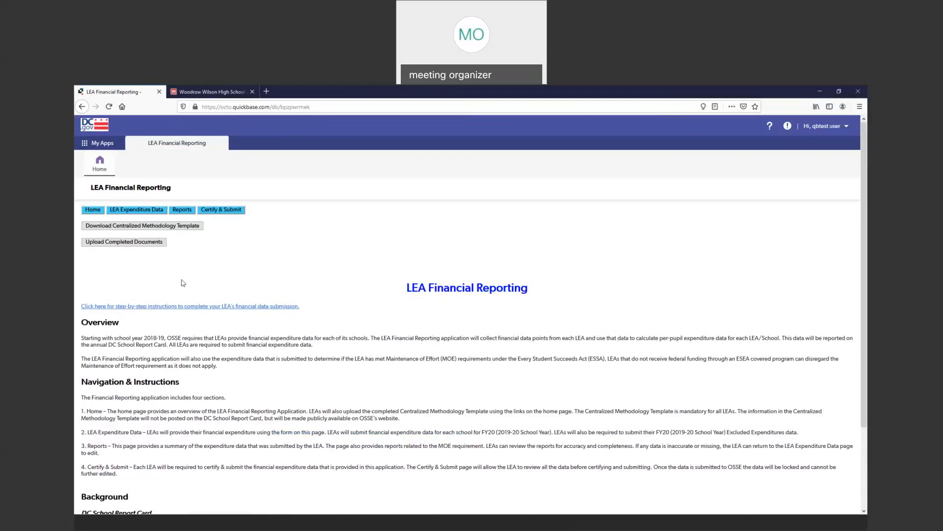
{"action": "left_click", "coordinate": [133, 211]}
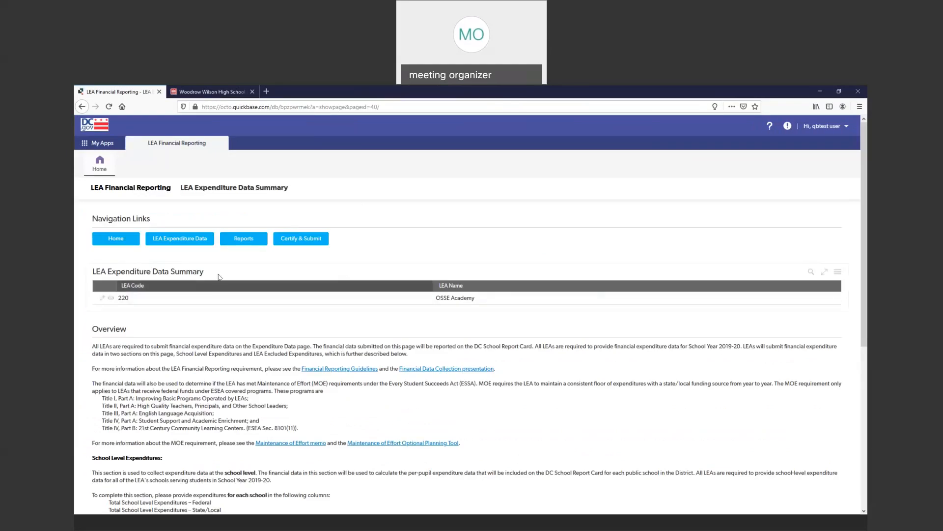
{"action": "left_click", "coordinate": [448, 299]}
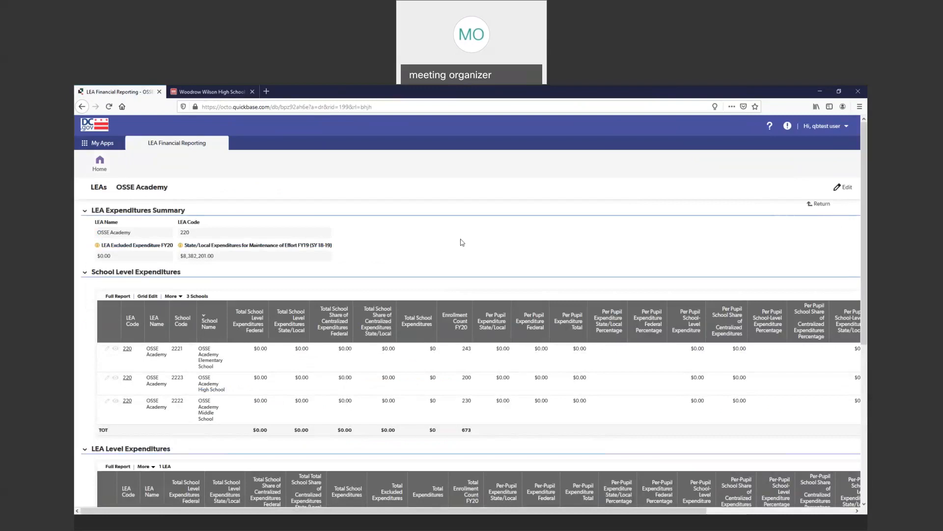
- Examine the LEA Expenditures Summary fields, including the FY20 excluded expenditure and the FY19 state/local expenditures for Maintenance of Effort
{"action": "scroll", "coordinate": [457, 248], "scroll_direction": "down", "scroll_amount": 1}
{"action": "scroll", "coordinate": [457, 248], "scroll_direction": "up", "scroll_amount": 1}
{"action": "left_click_drag", "start_coordinate": [94, 220], "coordinate": [247, 222]}
{"action": "left_click", "coordinate": [247, 222]}
{"action": "mouse_move", "coordinate": [101, 244]}
{"action": "left_mouse_down"}
{"action": "mouse_move", "coordinate": [136, 257]}
{"action": "mouse_move", "coordinate": [99, 245]}
{"action": "left_mouse_up"}
{"action": "left_click", "coordinate": [123, 254]}
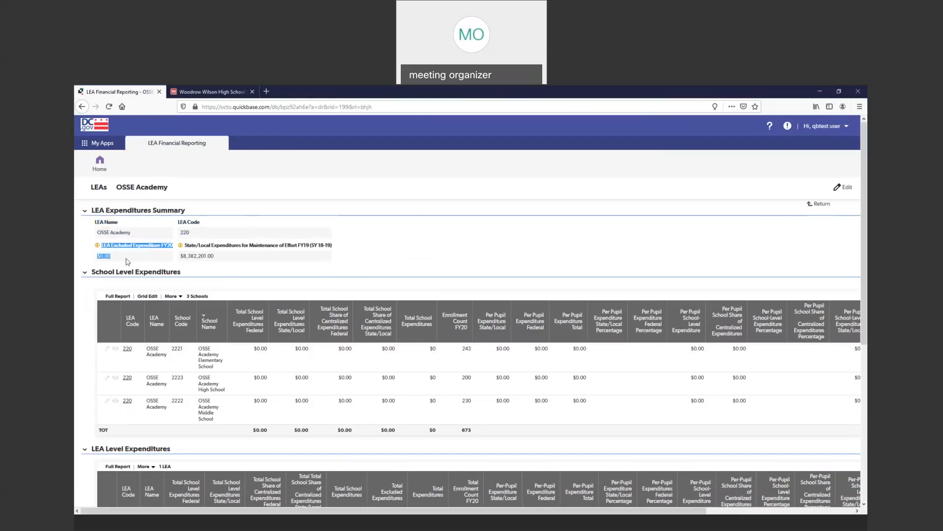
{"action": "left_click", "coordinate": [142, 260]}
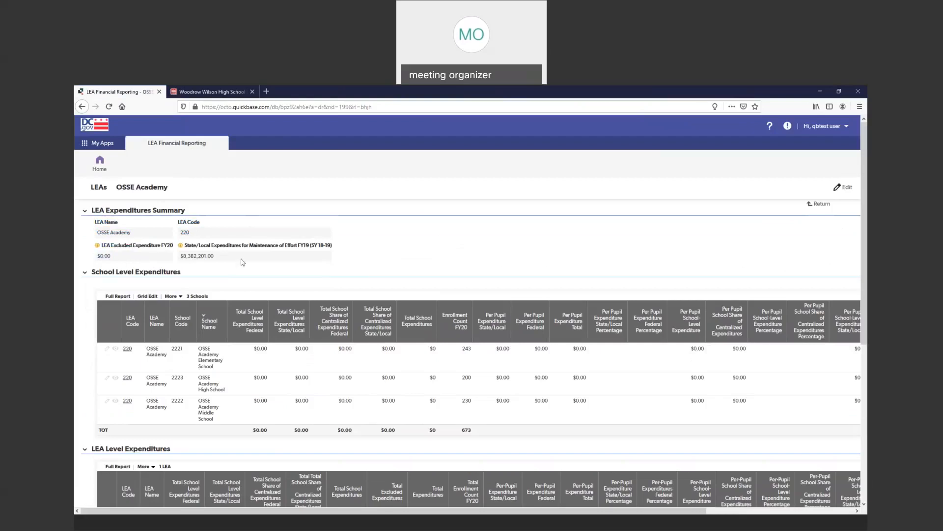
{"action": "left_click_drag", "start_coordinate": [231, 260], "coordinate": [182, 248]}
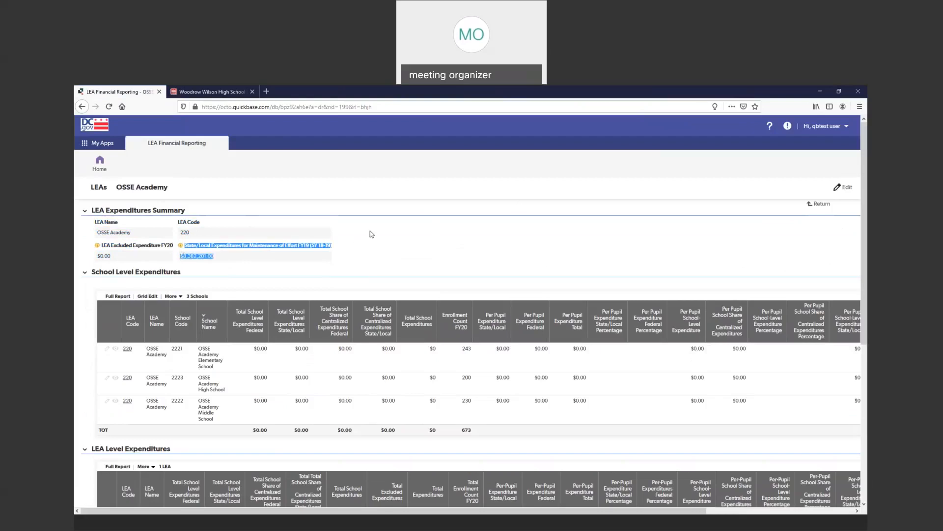
{"action": "left_click", "coordinate": [365, 246]}
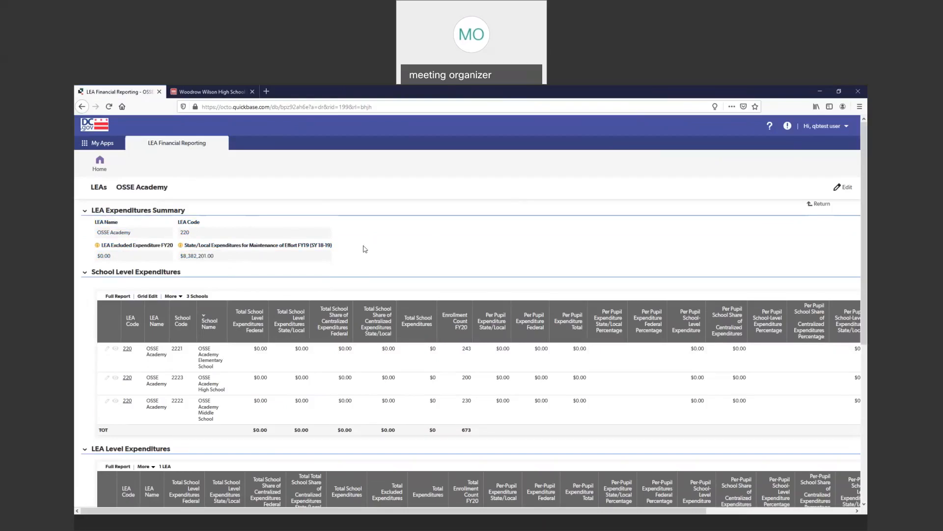
{"action": "left_click_drag", "start_coordinate": [219, 258], "coordinate": [180, 261]}
{"action": "left_click", "coordinate": [217, 259]}
- Edit the OSSE Academy record and set the LEA Excluded Expenditure FY20 to 20000000
{"action": "left_click", "coordinate": [846, 189]}
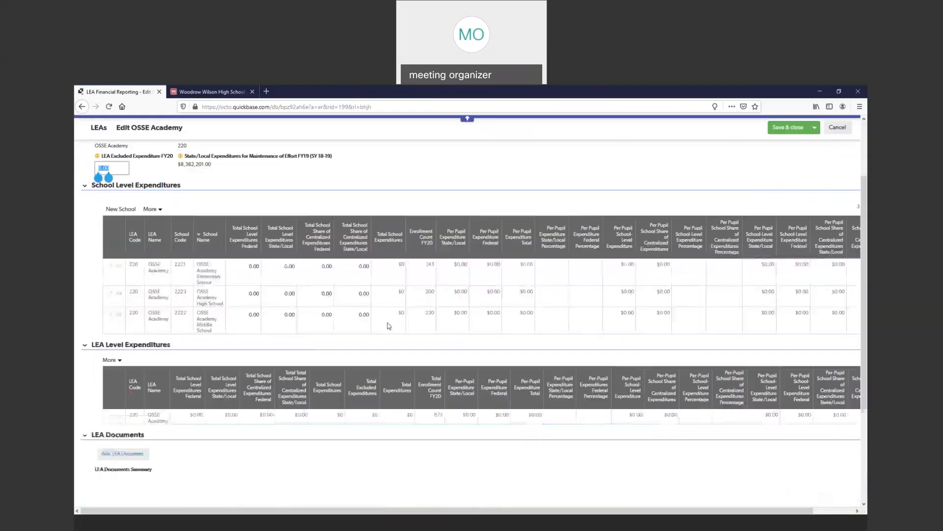
{"action": "scroll", "coordinate": [275, 269], "scroll_direction": "up", "scroll_amount": 2}
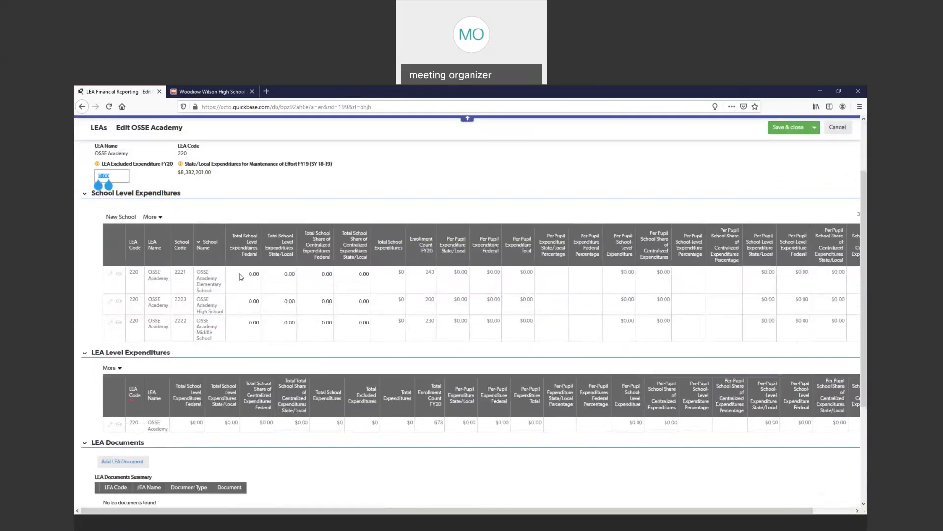
{"action": "left_click", "coordinate": [353, 217]}
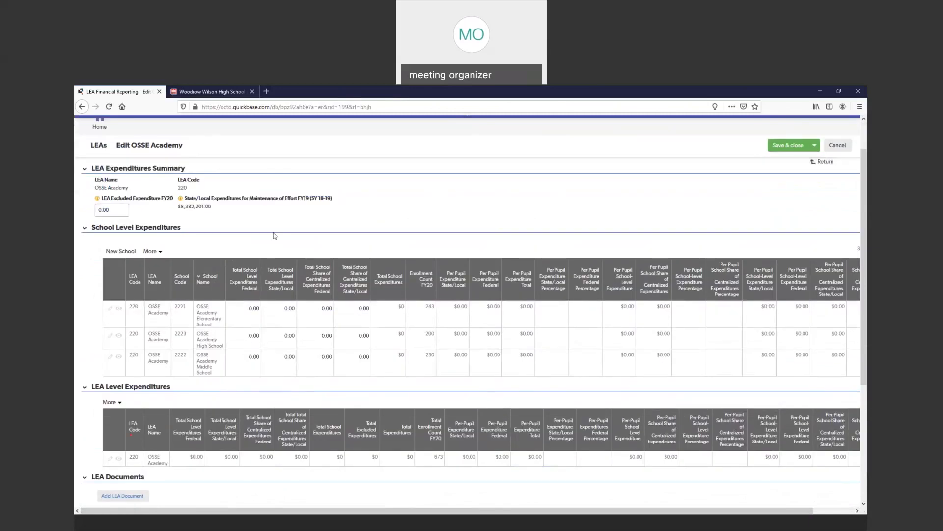
{"action": "left_click_drag", "start_coordinate": [116, 210], "coordinate": [84, 206]}
{"action": "type", "text": "2000000"}
{"action": "left_click", "coordinate": [114, 221]}
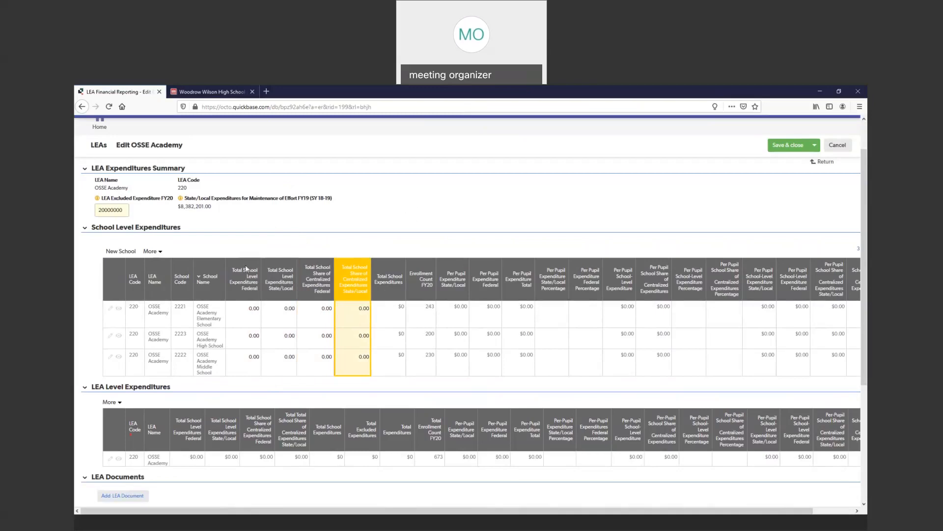
- Set the Elementary School's total school level expenditures to 250000 federal and 3500000 state/local
{"action": "left_click", "coordinate": [242, 279]}
{"action": "left_click", "coordinate": [248, 312]}
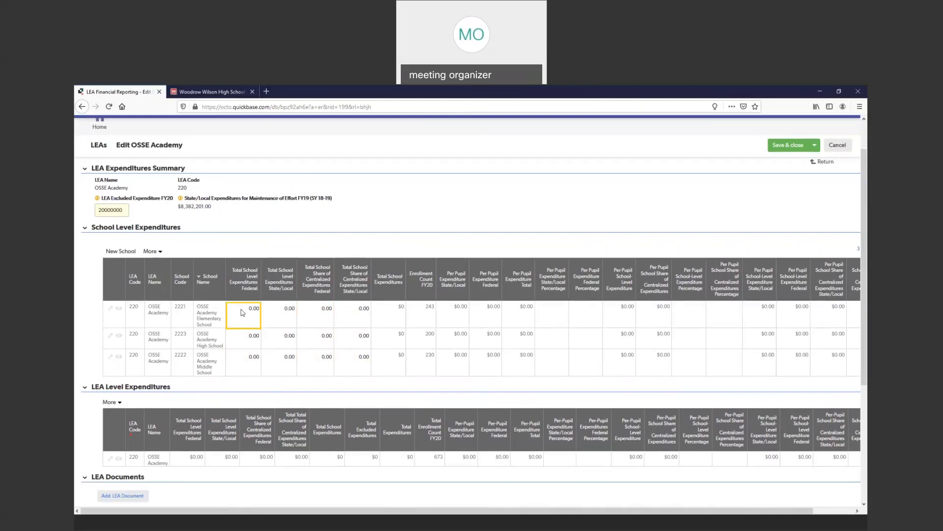
{"action": "type", "text": "250000"}
{"action": "key", "text": "Tab"}
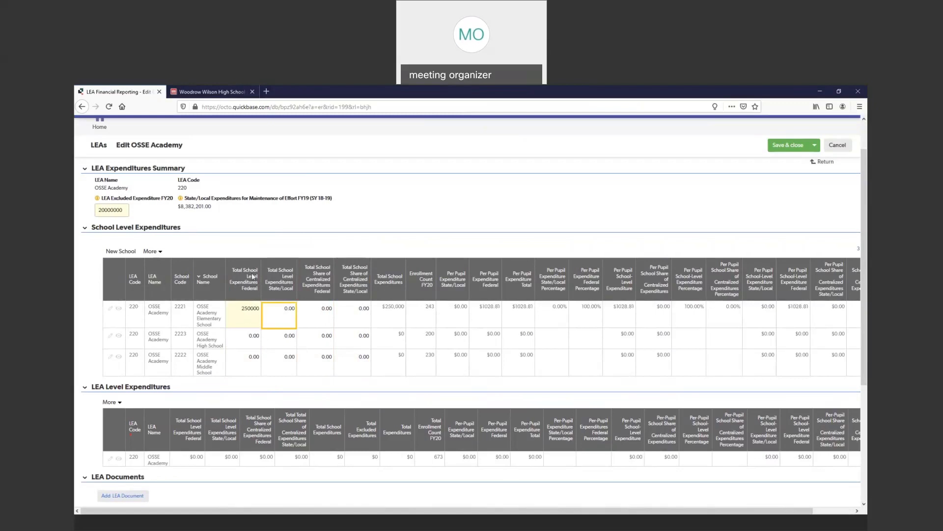
{"action": "left_click", "coordinate": [247, 317]}
{"action": "left_click", "coordinate": [279, 316]}
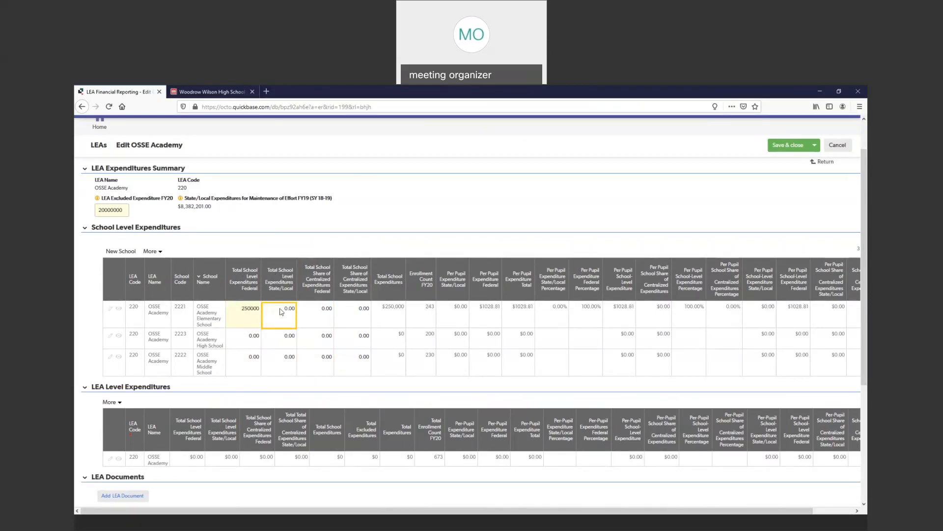
{"action": "left_click", "coordinate": [281, 310]}
{"action": "type", "text": "3500000"}
{"action": "key", "text": "Tab"}
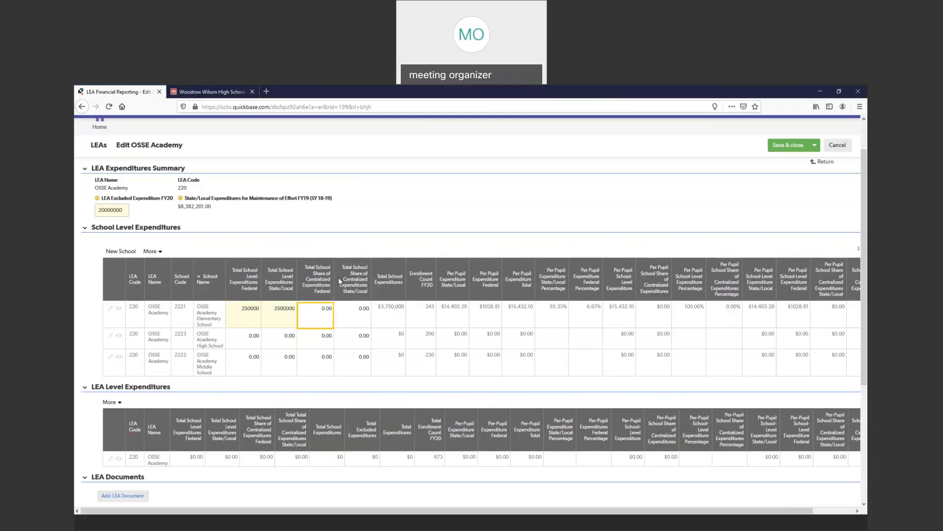
- Set the Elementary School's share of centralized expenditures to 250000 federal and 1000000 state/local
{"action": "left_click", "coordinate": [321, 281]}
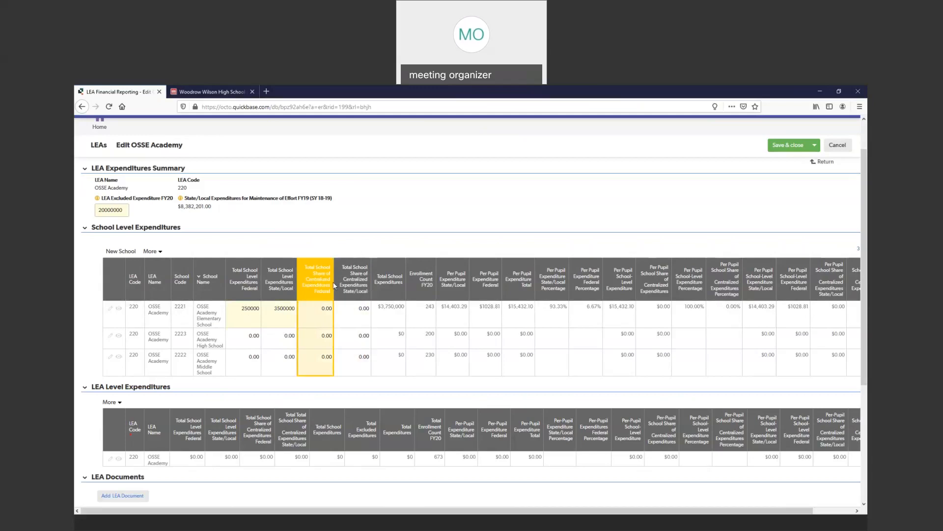
{"action": "left_click", "coordinate": [318, 309]}
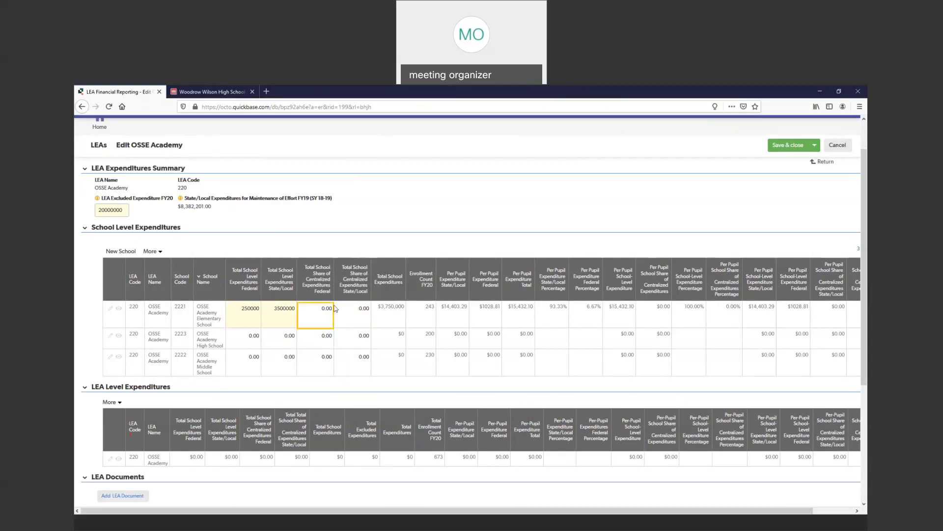
{"action": "type", "text": "250000"}
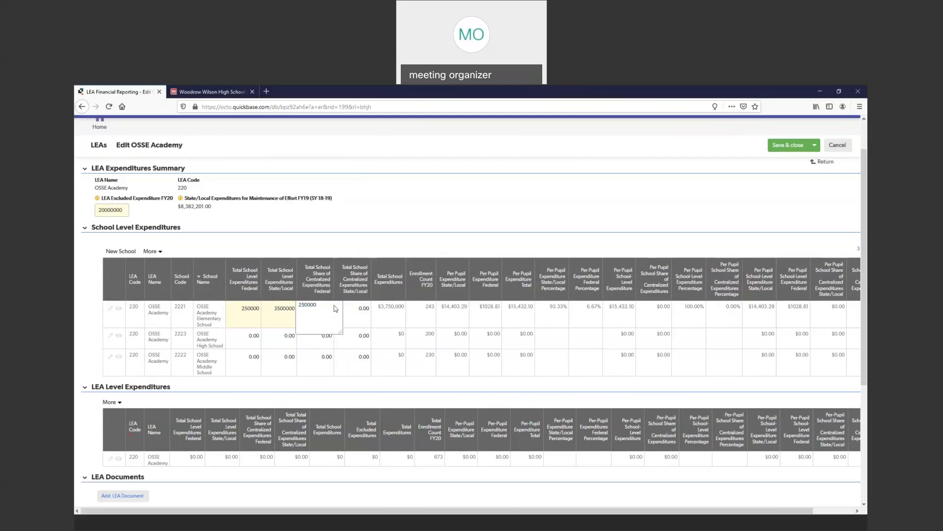
{"action": "key", "text": "Tab"}
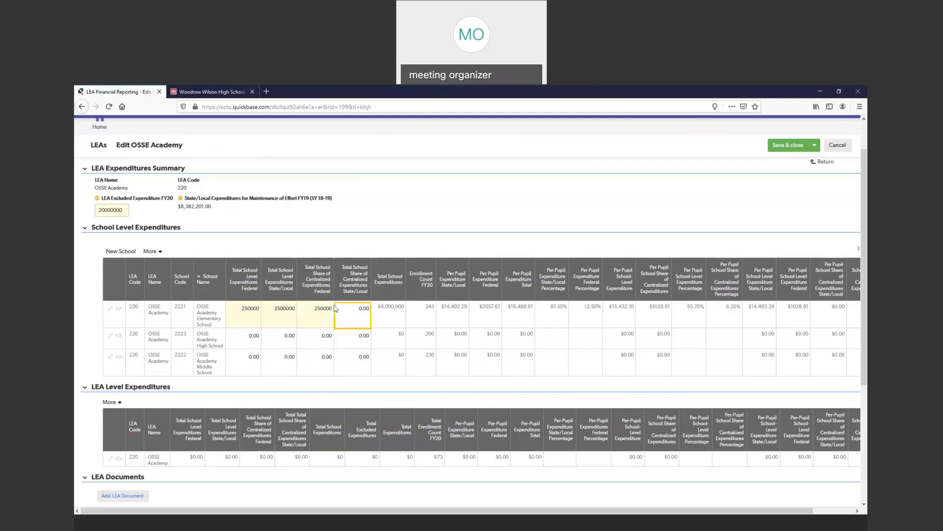
{"action": "type", "text": "1000000"}
{"action": "key", "text": "Tab"}
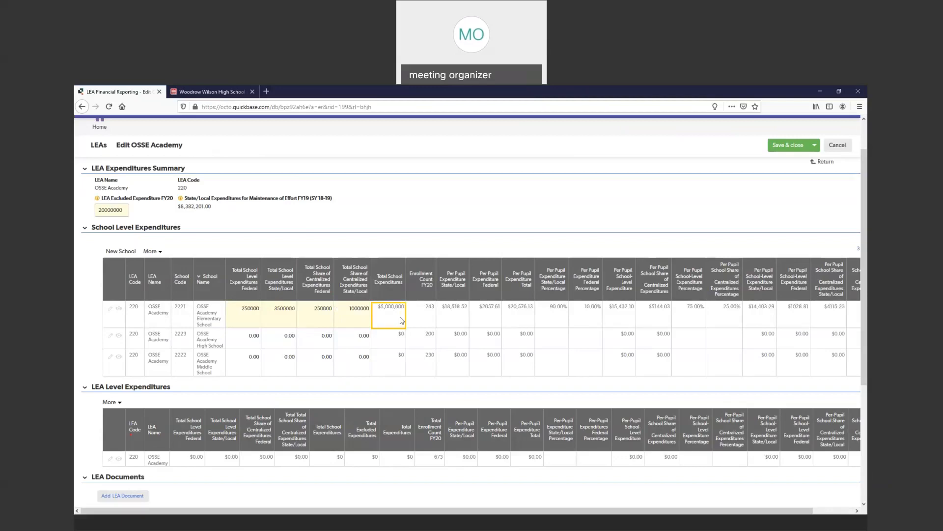
- Examine the Elementary School's enrollment count and calculated per-pupil expenditure amounts and percentages across the row
{"action": "left_click_drag", "start_coordinate": [478, 512], "coordinate": [435, 514]}
{"action": "left_click", "coordinate": [427, 315]}
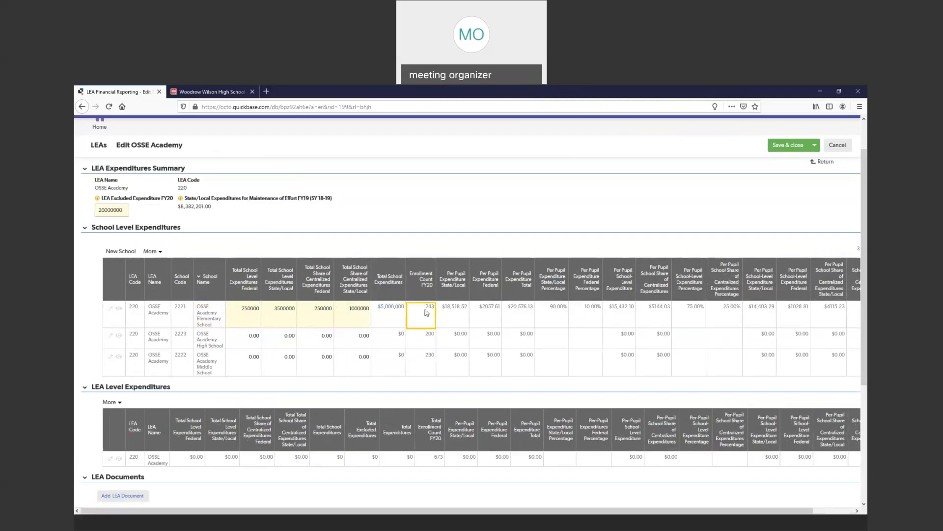
{"action": "left_click", "coordinate": [462, 316]}
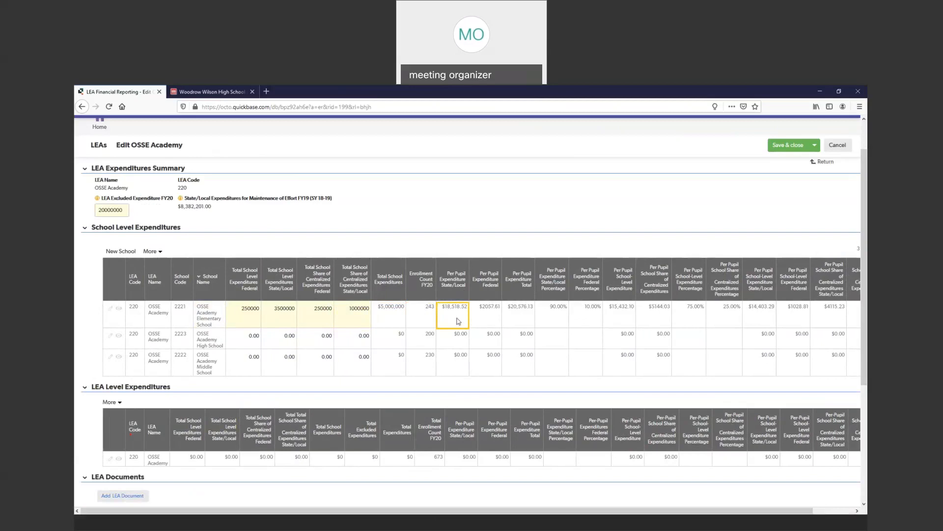
{"action": "left_click", "coordinate": [492, 321]}
{"action": "left_click", "coordinate": [528, 323]}
{"action": "left_click", "coordinate": [590, 319]}
{"action": "left_click", "coordinate": [613, 320]}
{"action": "left_click", "coordinate": [661, 308]}
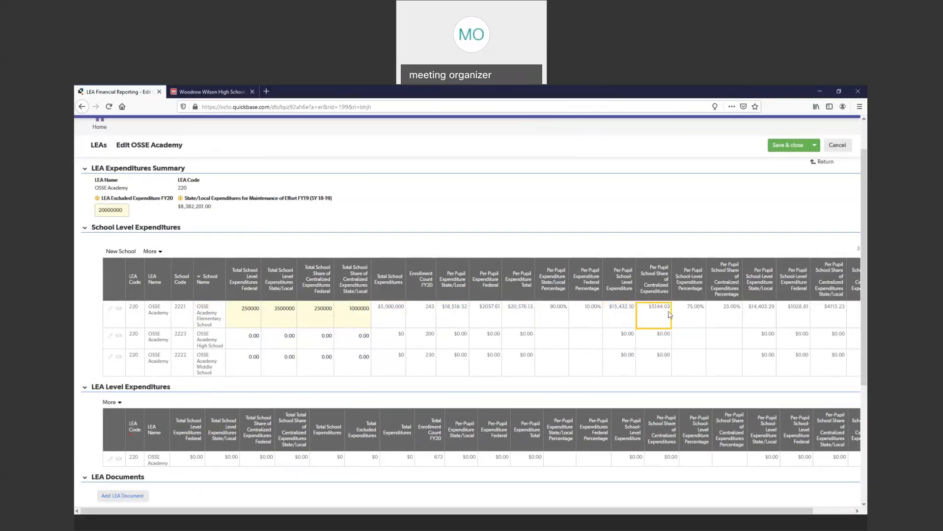
{"action": "left_click", "coordinate": [678, 315]}
{"action": "left_click", "coordinate": [721, 313]}
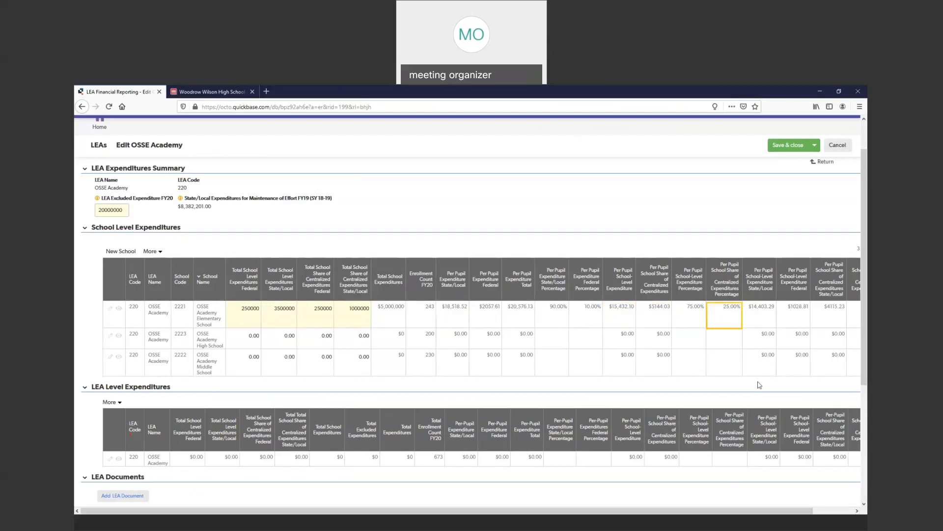
{"action": "left_click_drag", "start_coordinate": [733, 510], "coordinate": [786, 509]}
{"action": "left_click_drag", "start_coordinate": [819, 315], "coordinate": [398, 318]}
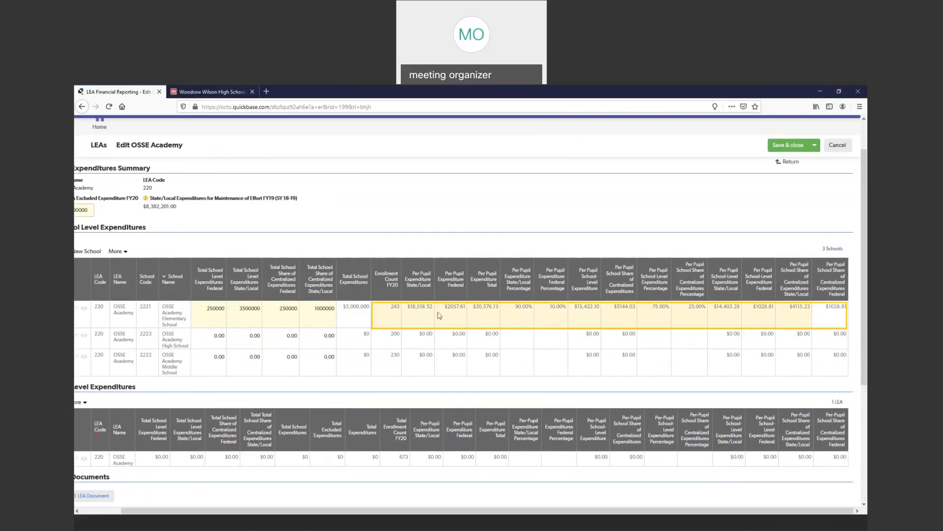
{"action": "left_click", "coordinate": [488, 316]}
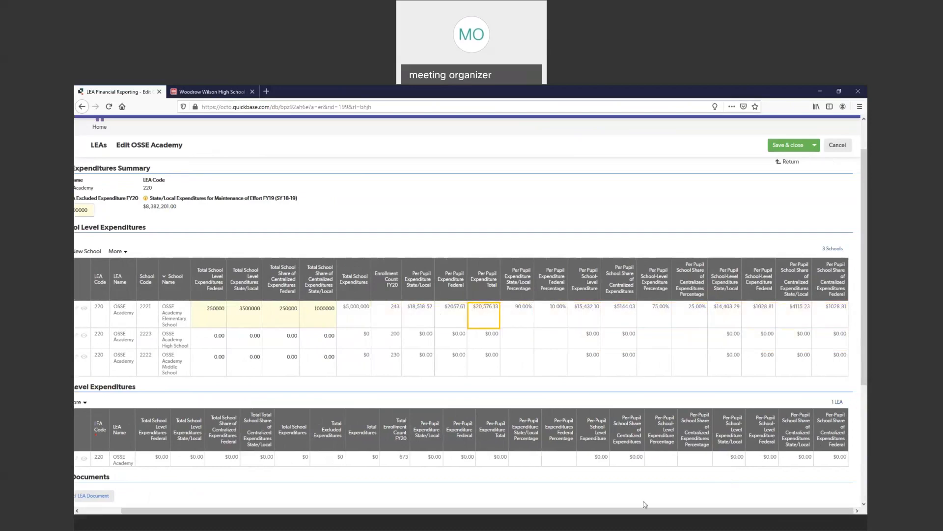
- Enter the High School's expenditures: school level 200000 federal and 35000000 state/local, centralized share 250000 federal and 1000000 state/local
{"action": "scroll", "coordinate": [639, 511], "scroll_direction": "left", "scroll_amount": 2}
{"action": "left_click", "coordinate": [250, 339]}
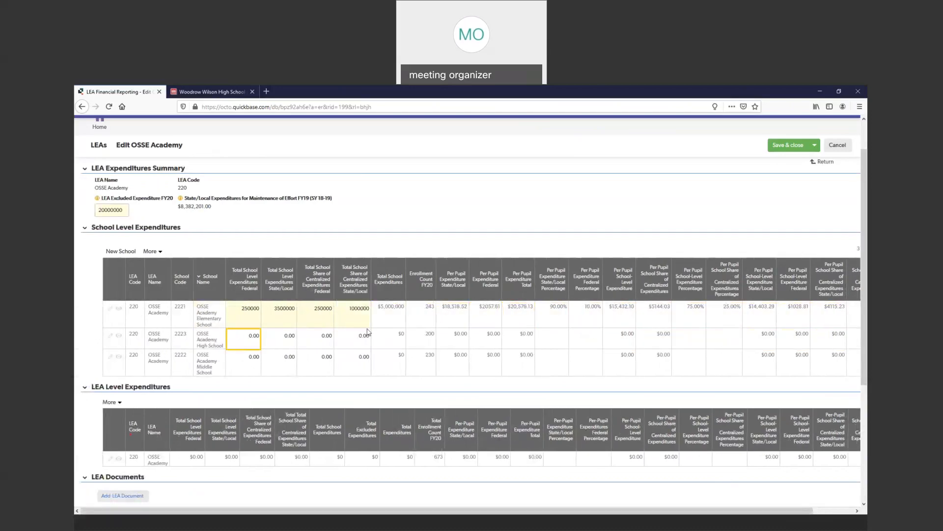
{"action": "type", "text": "2"}
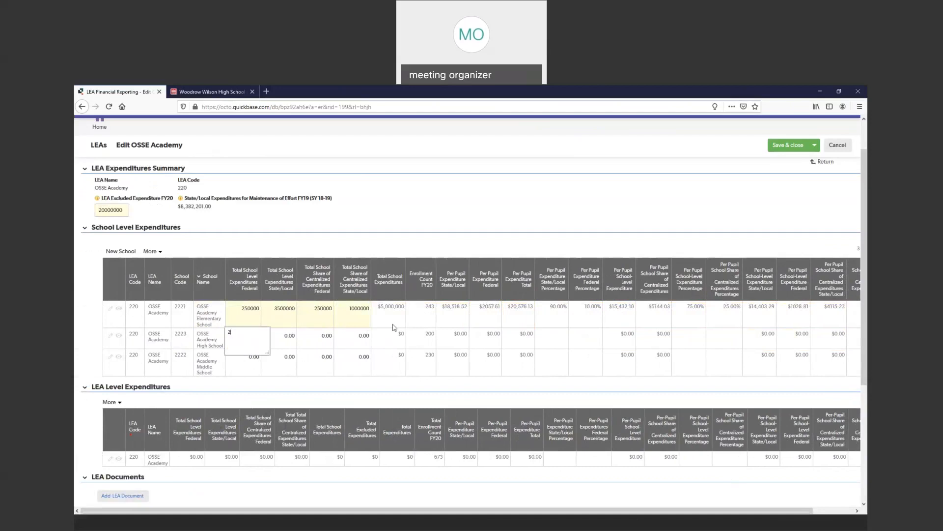
{"action": "type", "text": "00000"}
{"action": "key", "text": "Tab"}
{"action": "type", "text": "35000000"}
{"action": "key", "text": "Tab"}
{"action": "type", "text": "250000"}
{"action": "key", "text": "Tab"}
{"action": "type", "text": "1000000"}
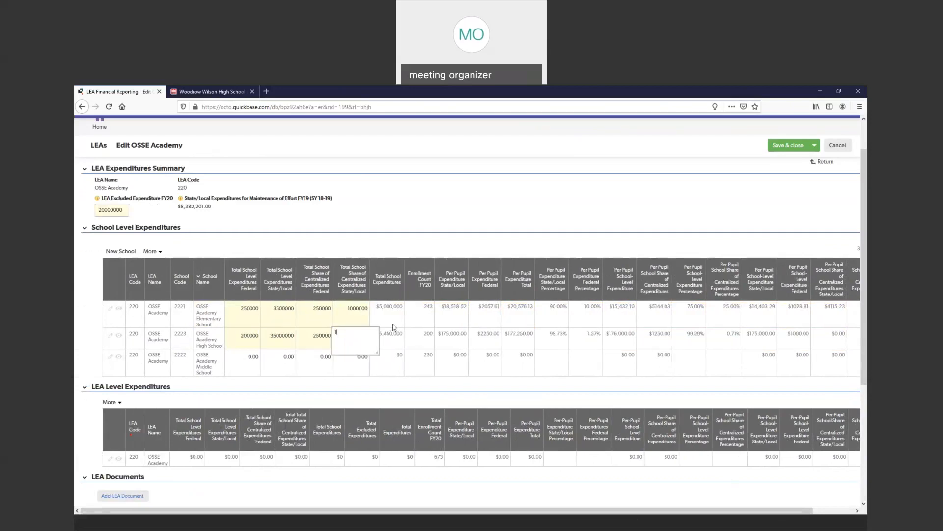
{"action": "key", "text": "Tab"}
- Enter the Middle School's expenditures: school level 150000 federal and 3000000 state/local, centralized share 250000 federal and 1000000 state/local
{"action": "key", "text": "Tab"}
{"action": "type", "text": "150000"}
{"action": "key", "text": "Tab"}
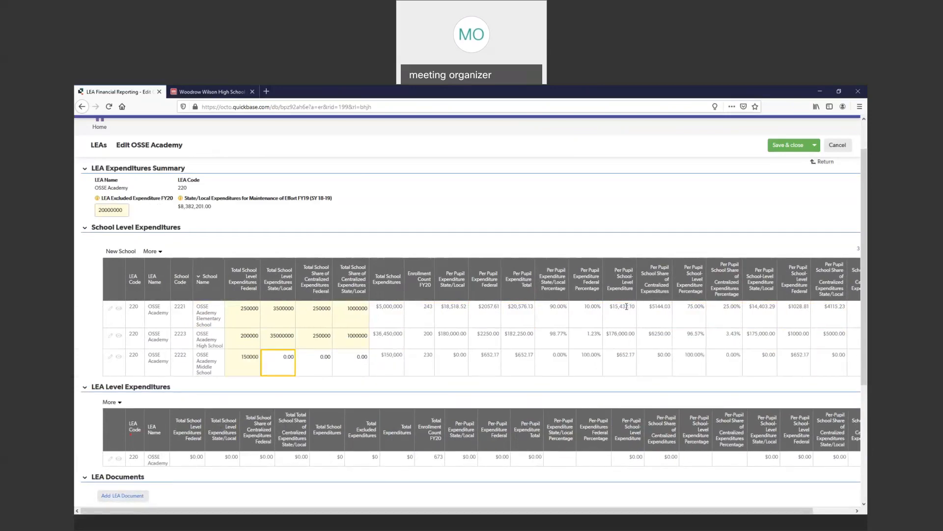
{"action": "type", "text": "3000000"}
{"action": "key", "text": "Tab"}
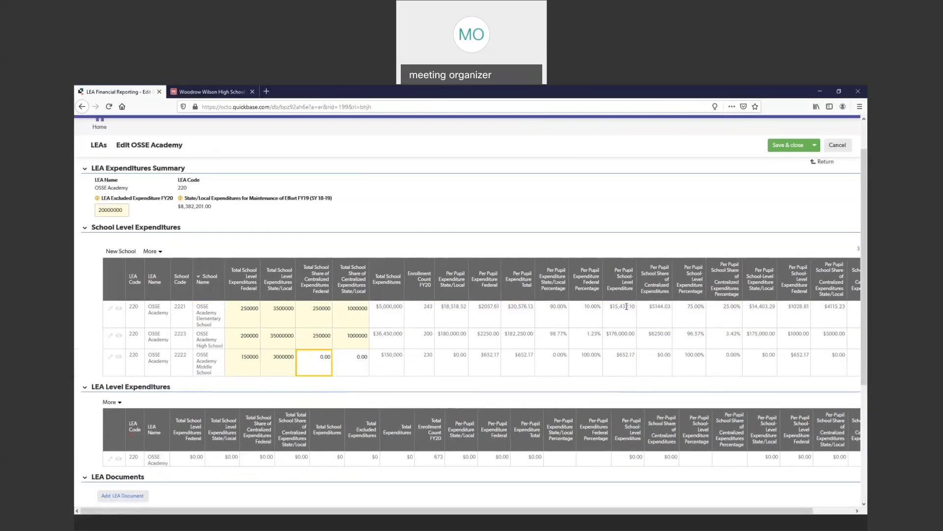
{"action": "type", "text": "250000"}
{"action": "key", "text": "Tab"}
{"action": "type", "text": "1000000"}
{"action": "key", "text": "Tab"}
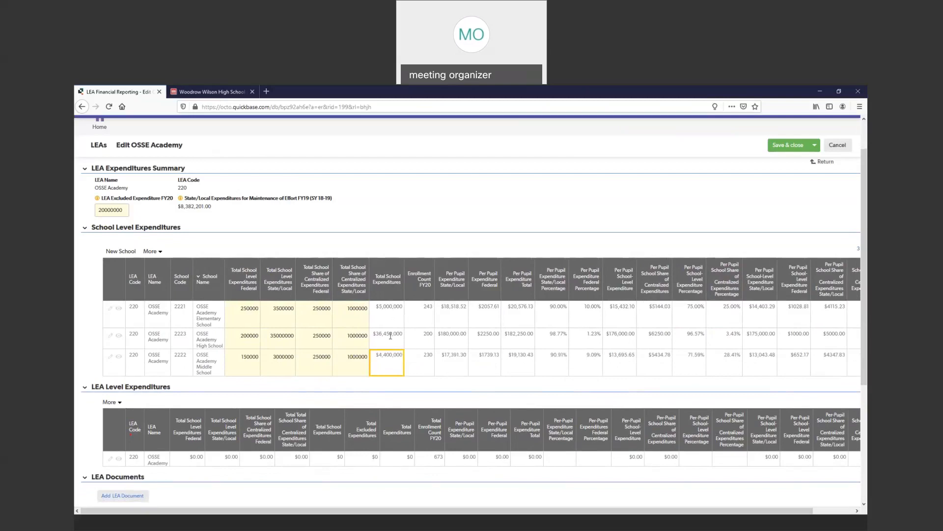
- Set the High School's state/local school-level expenditures to 3500000, and save and close the OSSE Academy record
{"action": "left_click_drag", "start_coordinate": [510, 337], "coordinate": [391, 336]}
{"action": "left_click", "coordinate": [288, 338]}
{"action": "type", "text": "3500000"}
{"action": "key", "text": "Return"}
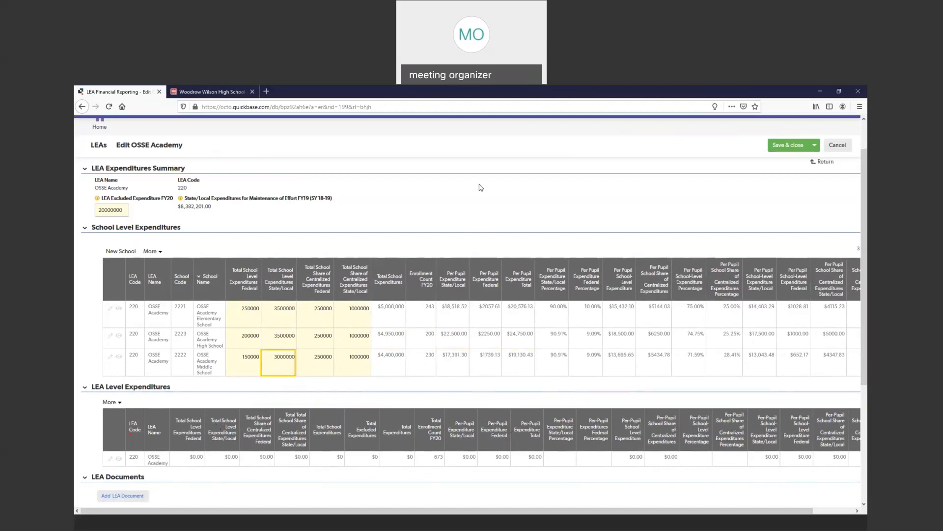
{"action": "left_click", "coordinate": [786, 146]}
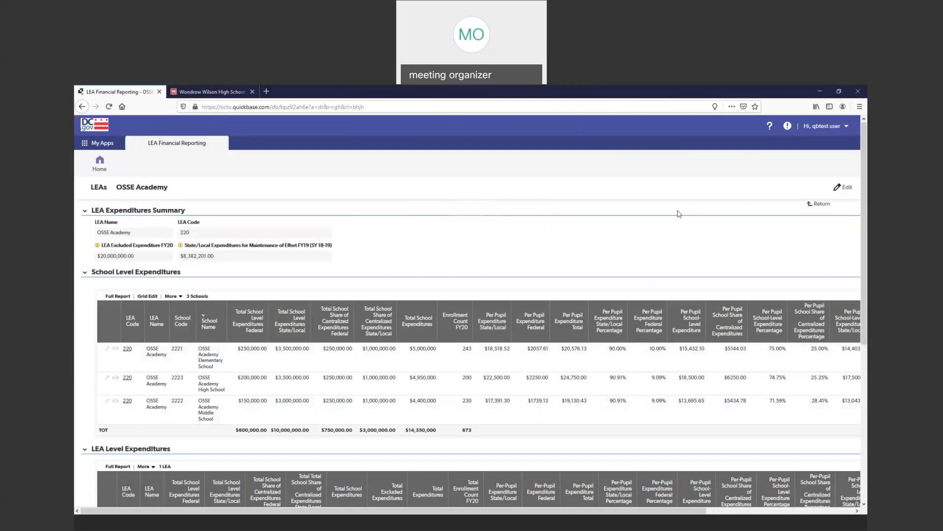
- Examine the saved record's school-level and LEA-level expenditure totals and per-pupil columns, along with its documents and certification sections
{"action": "scroll", "coordinate": [522, 208], "scroll_direction": "down", "scroll_amount": 3}
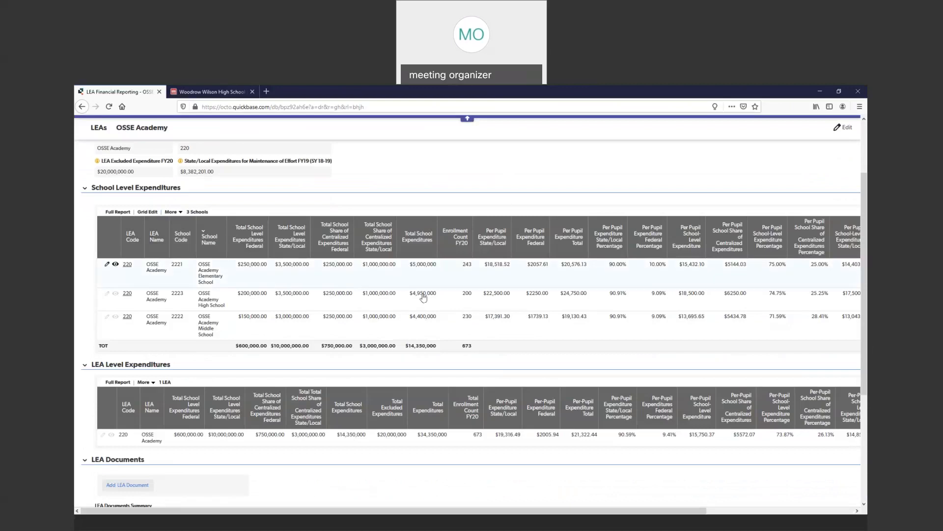
{"action": "scroll", "coordinate": [638, 290], "scroll_direction": "down", "scroll_amount": 3}
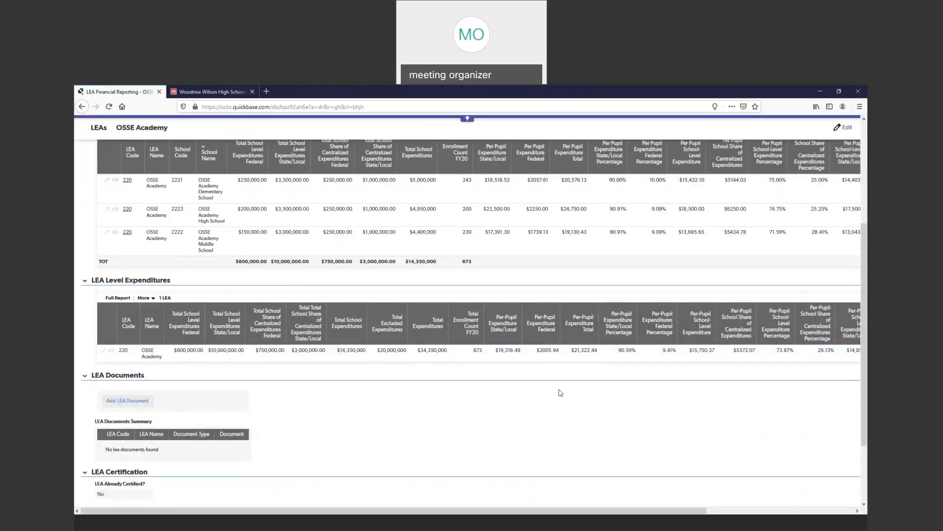
{"action": "left_click_drag", "start_coordinate": [505, 515], "coordinate": [684, 437]}
{"action": "scroll", "coordinate": [474, 487], "scroll_direction": "up", "scroll_amount": 3}
{"action": "scroll", "coordinate": [685, 432], "scroll_direction": "down", "scroll_amount": 1}
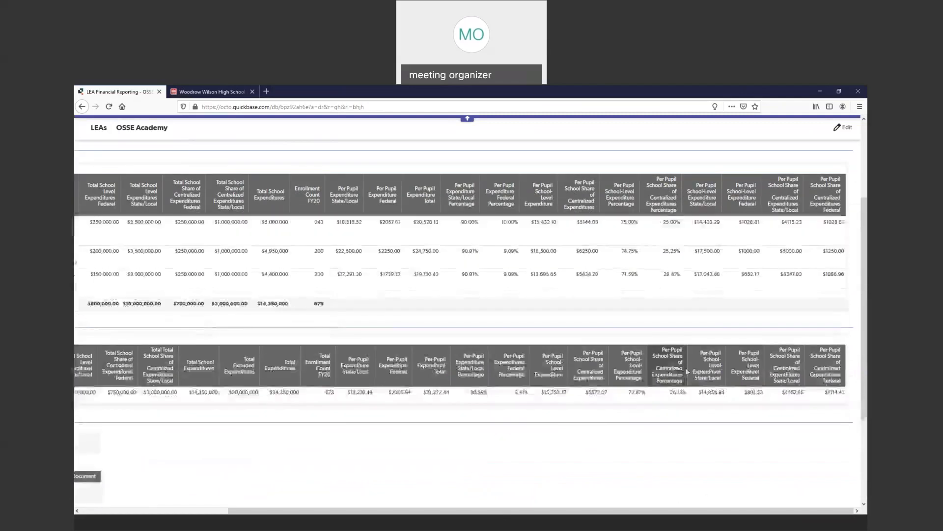
{"action": "scroll", "coordinate": [610, 508], "scroll_direction": "down", "scroll_amount": 1}
{"action": "left_click_drag", "start_coordinate": [606, 510], "coordinate": [264, 391]}
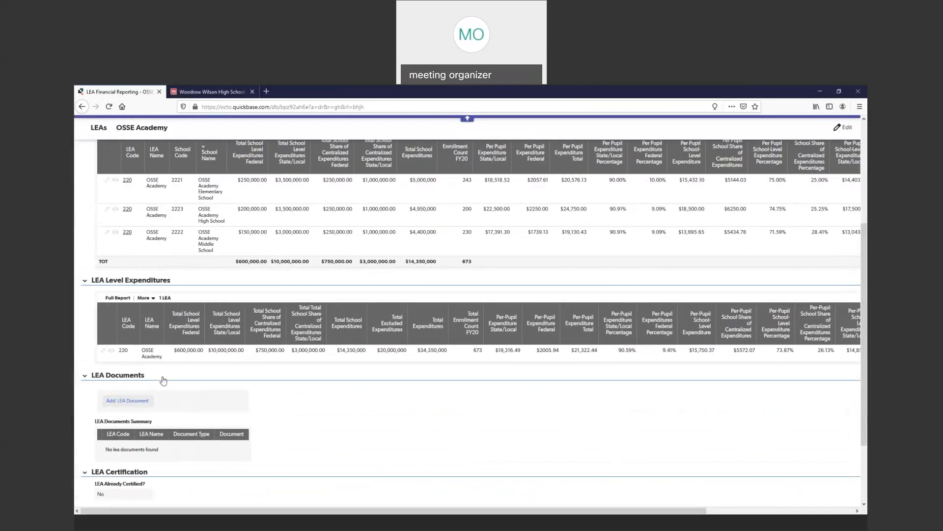
{"action": "scroll", "coordinate": [179, 379], "scroll_direction": "up", "scroll_amount": 3}
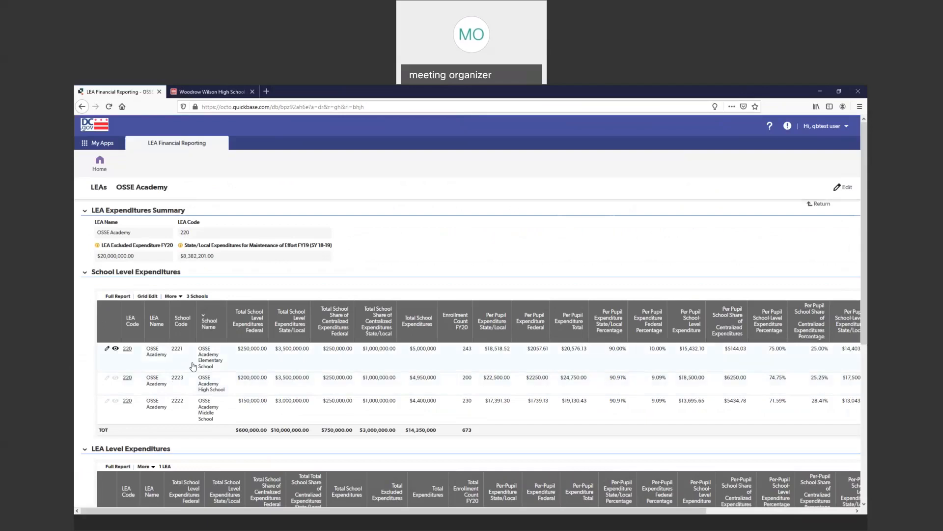
{"action": "scroll", "coordinate": [245, 358], "scroll_direction": "down", "scroll_amount": 5}
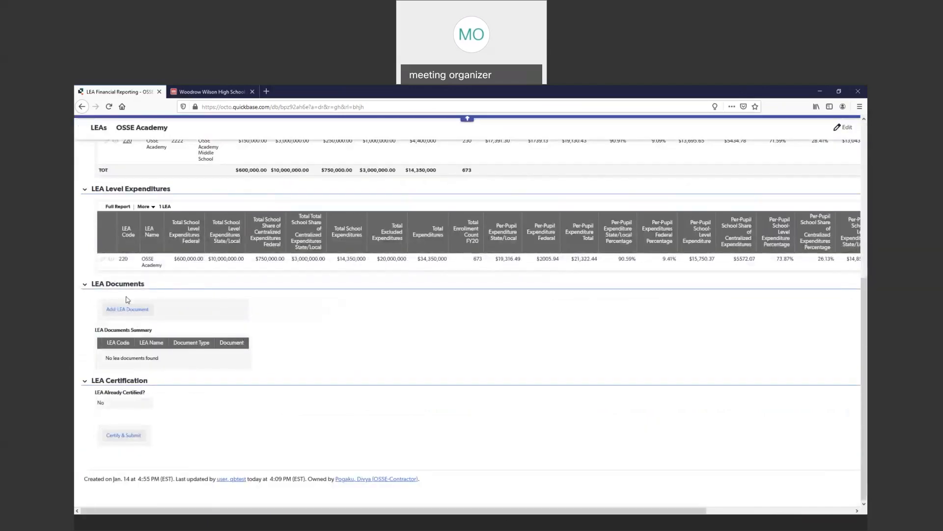
{"action": "scroll", "coordinate": [113, 315], "scroll_direction": "up", "scroll_amount": 6}
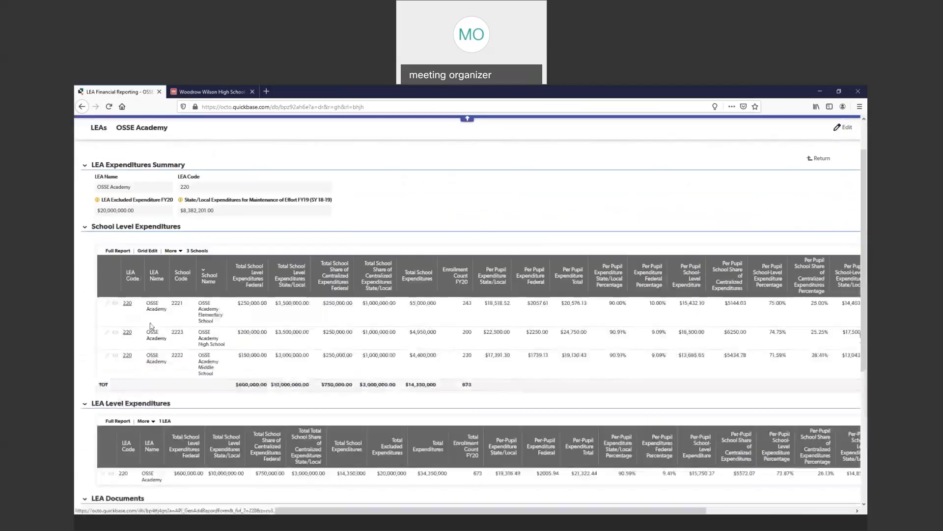
- Reopen OSSE Academy's record by way of the home page and the LEA Expenditure Data page, and view its LEA Documents section
{"action": "left_click", "coordinate": [100, 165]}
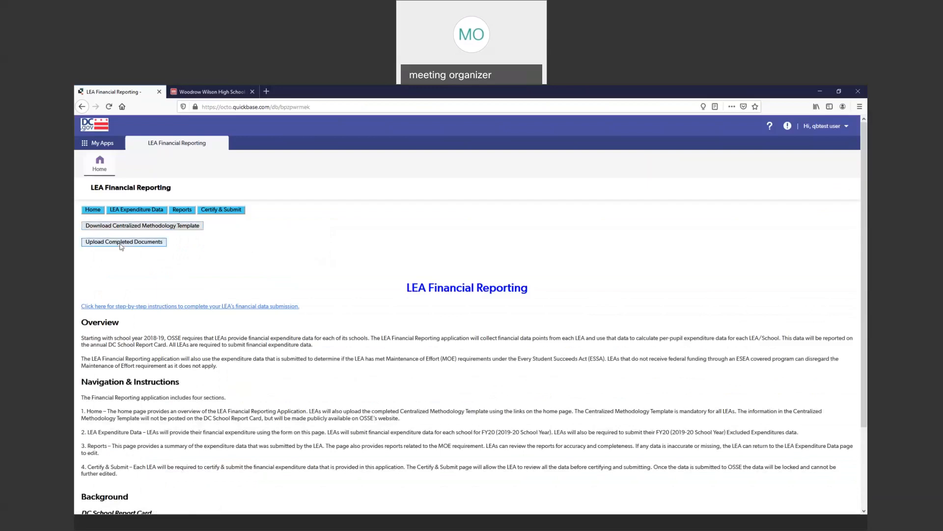
{"action": "left_click", "coordinate": [136, 209]}
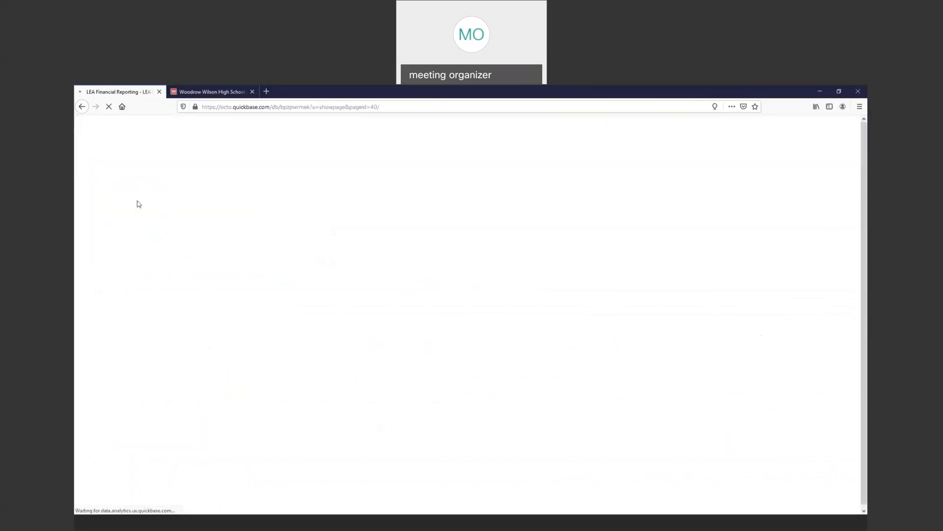
{"action": "scroll", "coordinate": [189, 301], "scroll_direction": "down", "scroll_amount": 5}
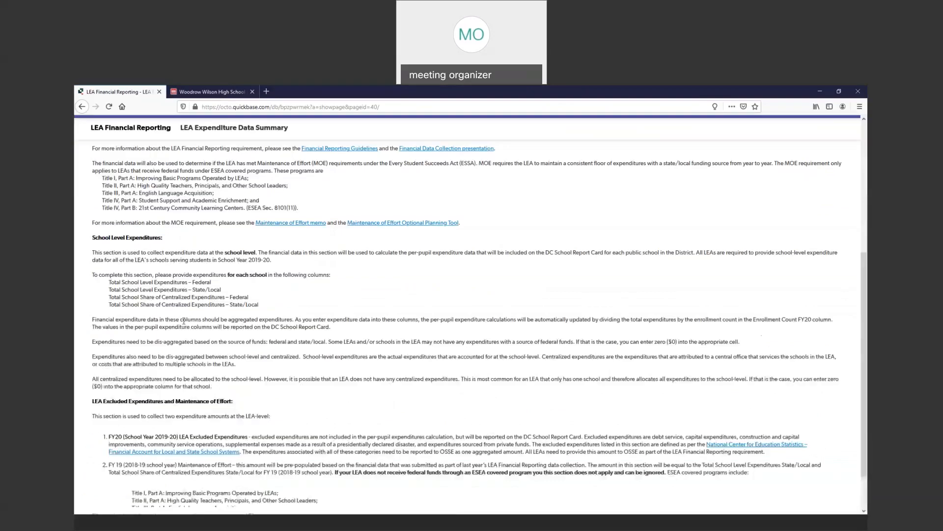
{"action": "scroll", "coordinate": [189, 301], "scroll_direction": "up", "scroll_amount": 3}
{"action": "left_click", "coordinate": [448, 199]}
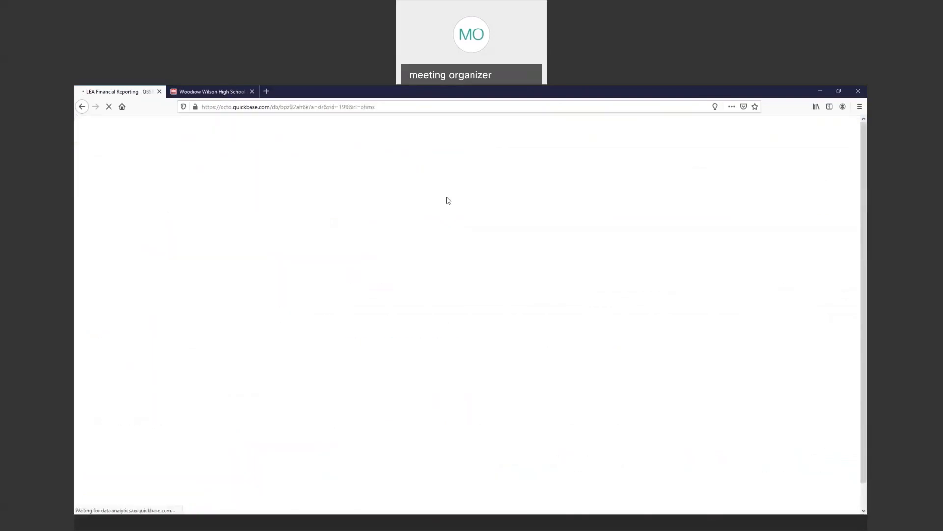
{"action": "scroll", "coordinate": [191, 319], "scroll_direction": "down", "scroll_amount": 5}
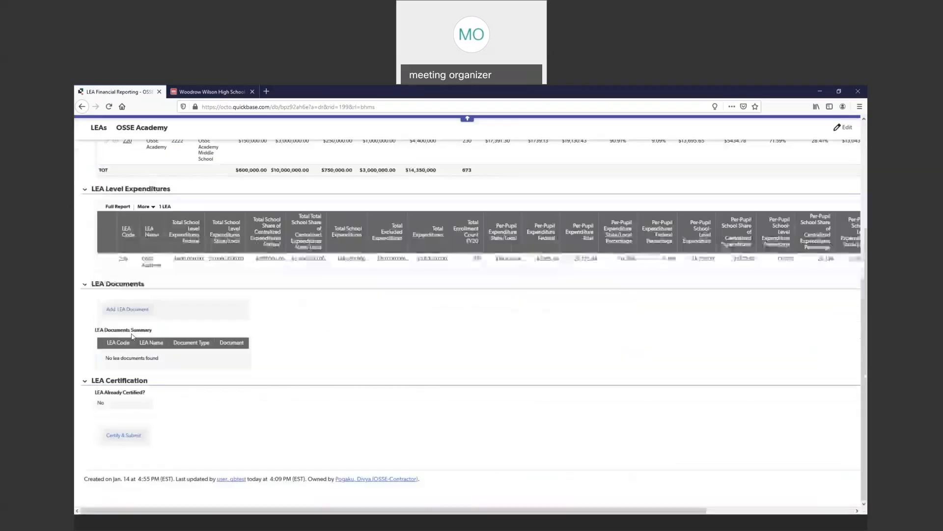
{"action": "left_click", "coordinate": [124, 310]}
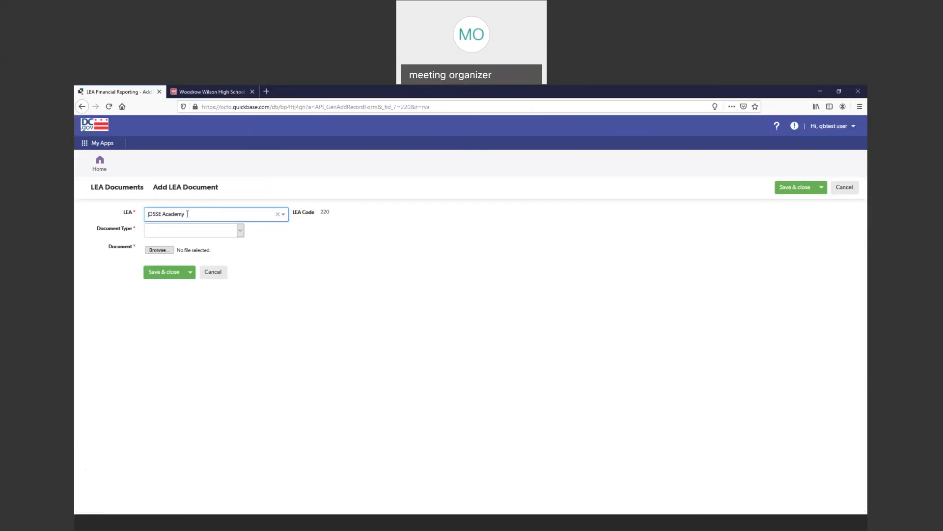
{"action": "left_click", "coordinate": [240, 231]}
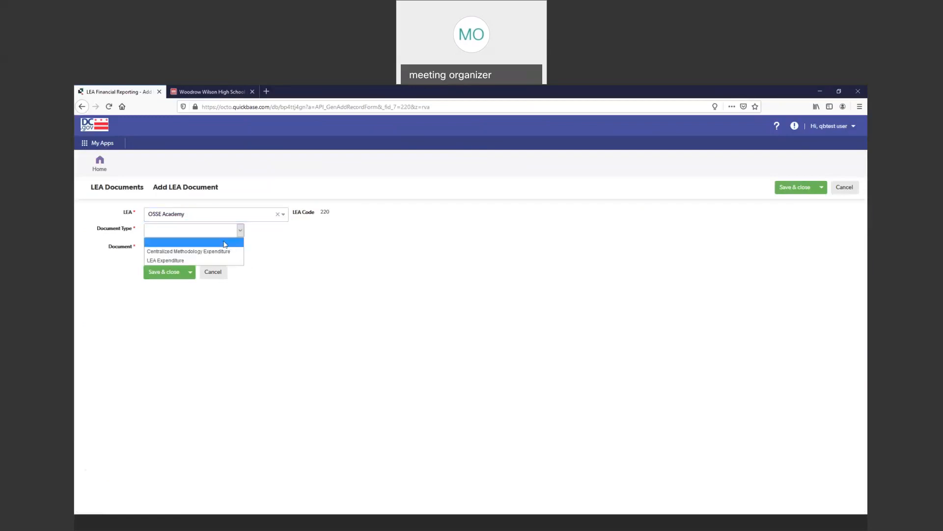
{"action": "left_click", "coordinate": [189, 253]}
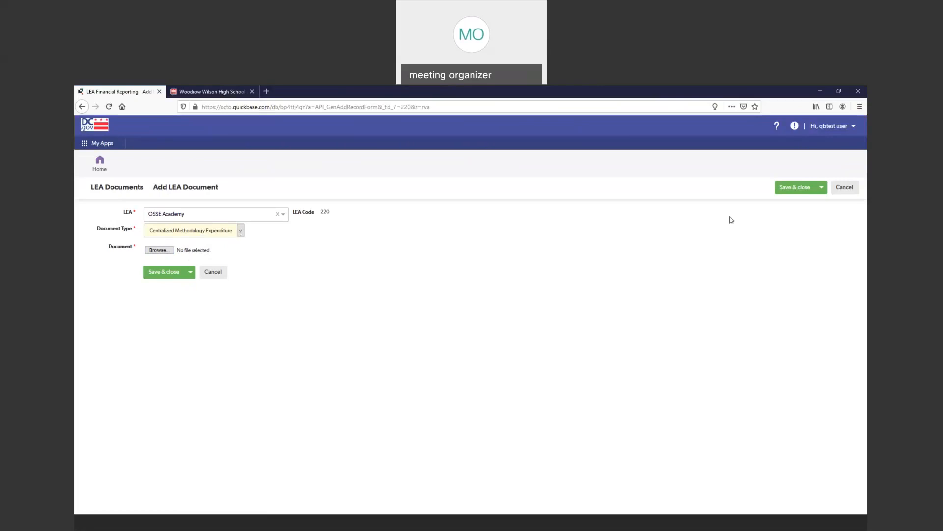
{"action": "left_click", "coordinate": [849, 192]}
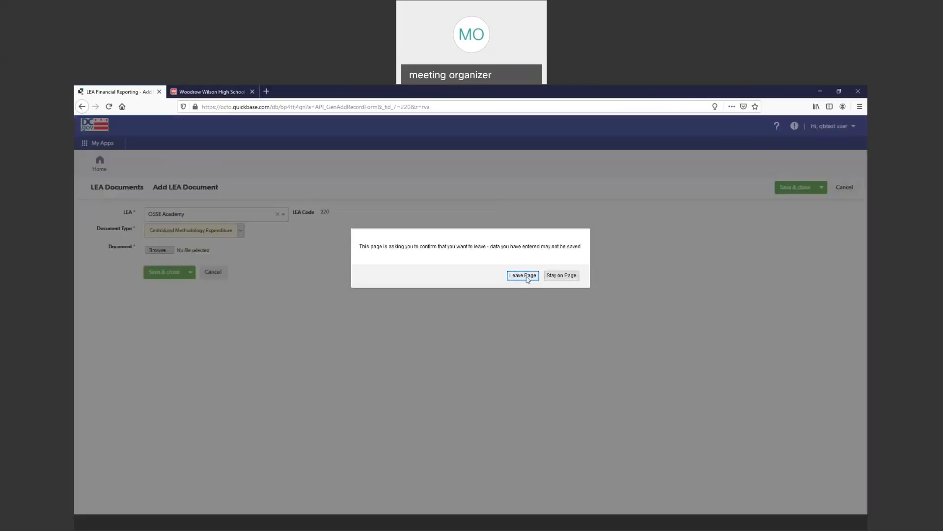
{"action": "left_click", "coordinate": [523, 275]}
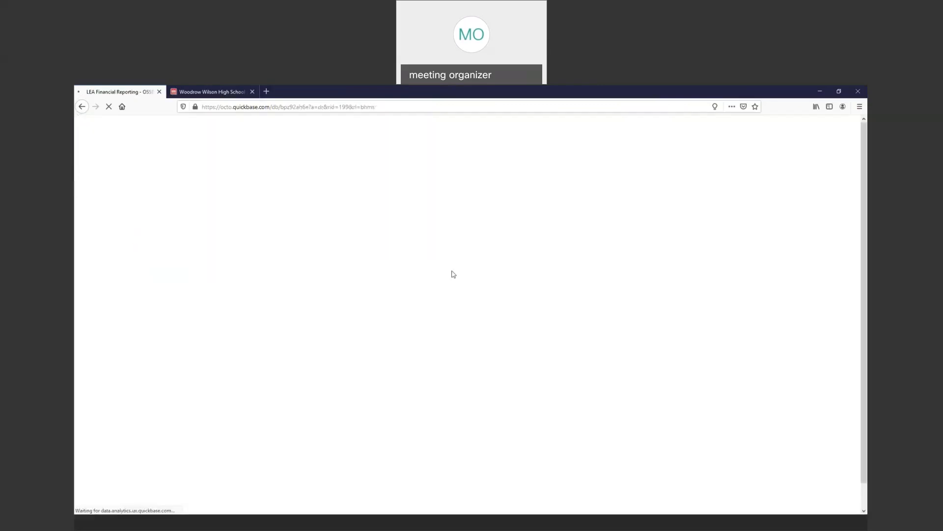
- Open the LEA certification form for OSSE Academy from the application's Certify & Submit page
{"action": "scroll", "coordinate": [258, 311], "scroll_direction": "down", "scroll_amount": 3}
{"action": "scroll", "coordinate": [258, 315], "scroll_direction": "up", "scroll_amount": 3}
{"action": "scroll", "coordinate": [273, 328], "scroll_direction": "down", "scroll_amount": 5}
{"action": "scroll", "coordinate": [273, 327], "scroll_direction": "up", "scroll_amount": 5}
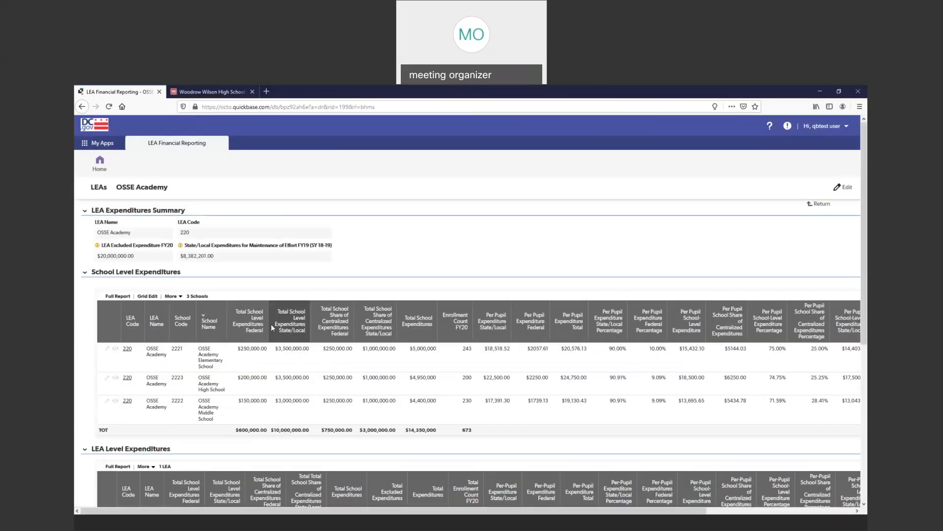
{"action": "scroll", "coordinate": [273, 328], "scroll_direction": "down", "scroll_amount": 5}
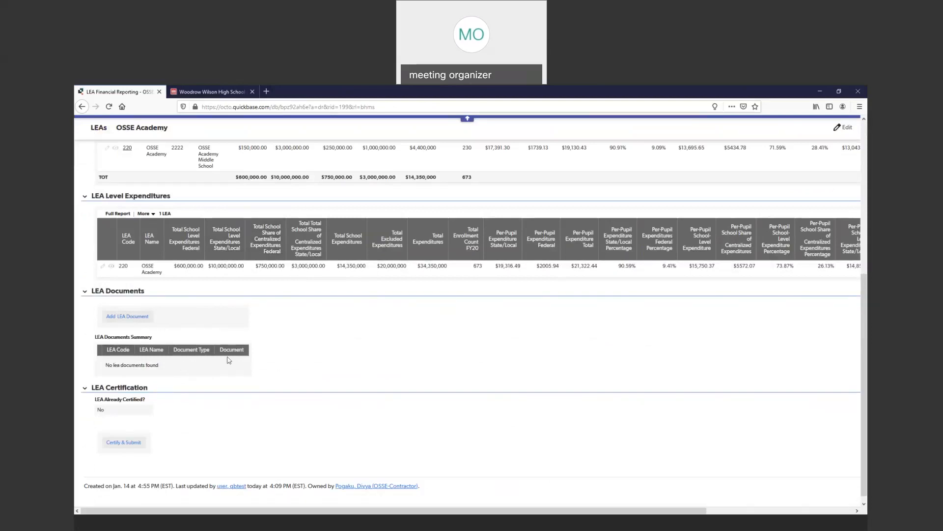
{"action": "scroll", "coordinate": [237, 362], "scroll_direction": "up", "scroll_amount": 7}
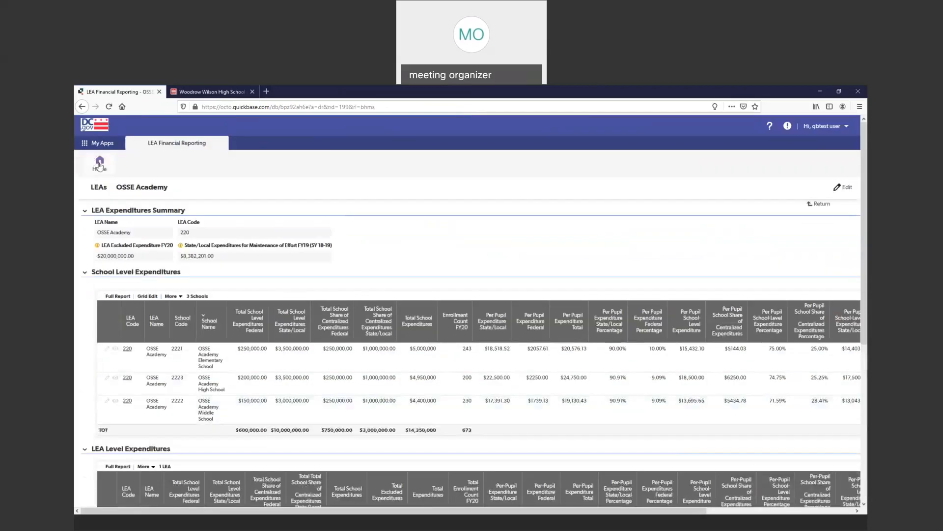
{"action": "left_click", "coordinate": [99, 164]}
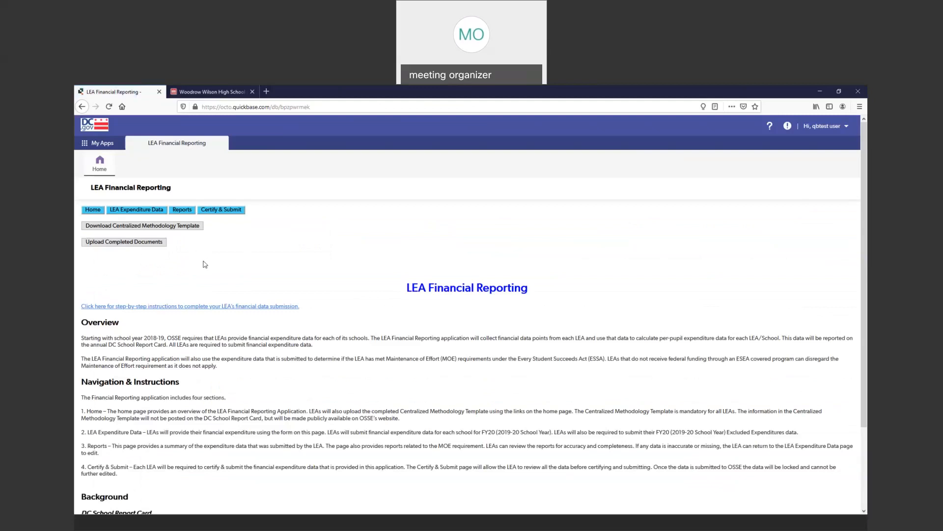
{"action": "left_click", "coordinate": [236, 212]}
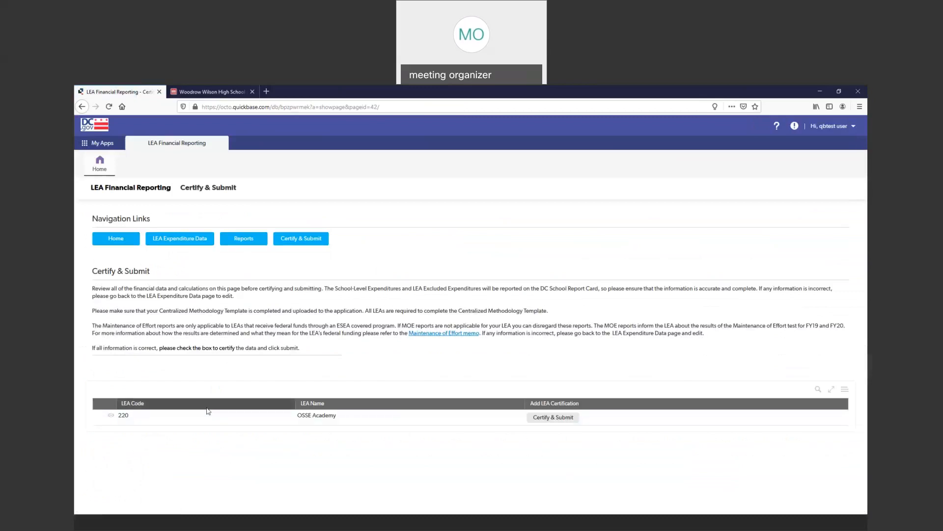
{"action": "left_click", "coordinate": [554, 417]}
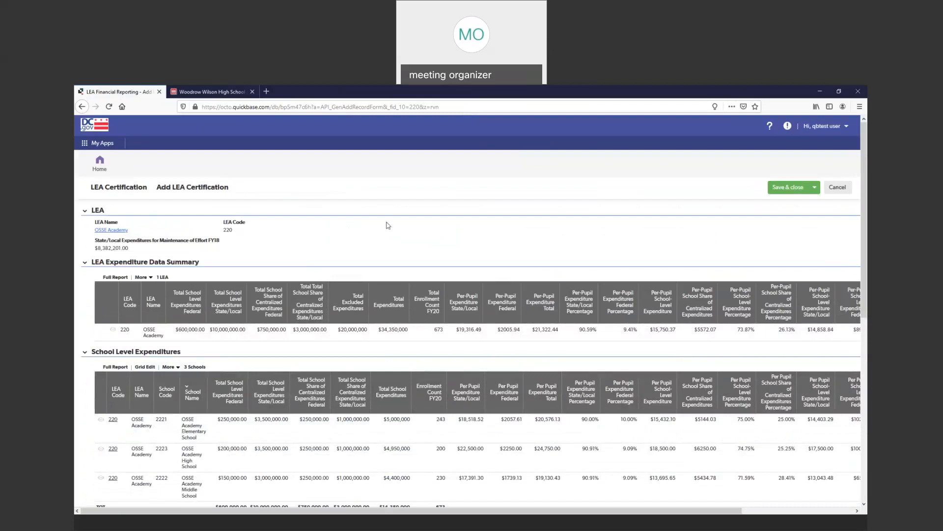
- Examine the certification form's Maintenance of Effort summary and the results of the aggregate and per-pupil expenditure tests
{"action": "scroll", "coordinate": [317, 230], "scroll_direction": "down", "scroll_amount": 5}
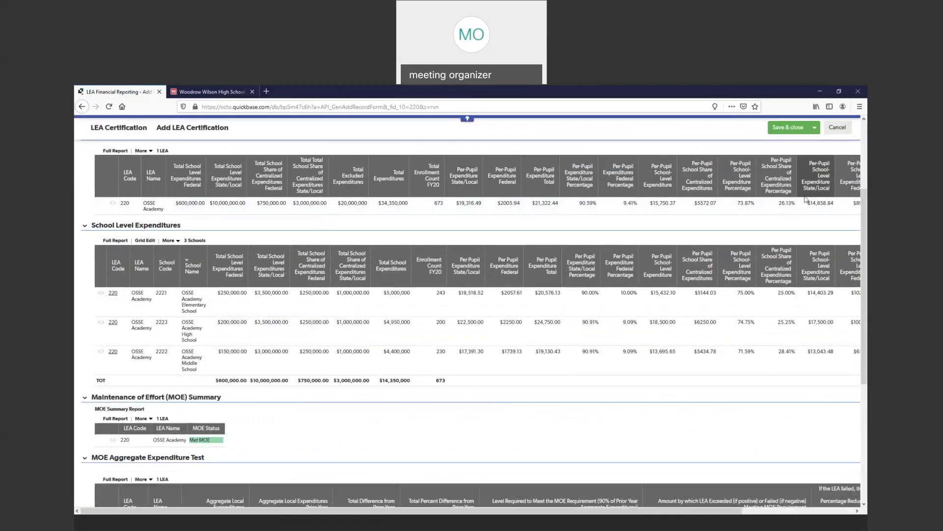
{"action": "scroll", "coordinate": [461, 217], "scroll_direction": "down", "scroll_amount": 5}
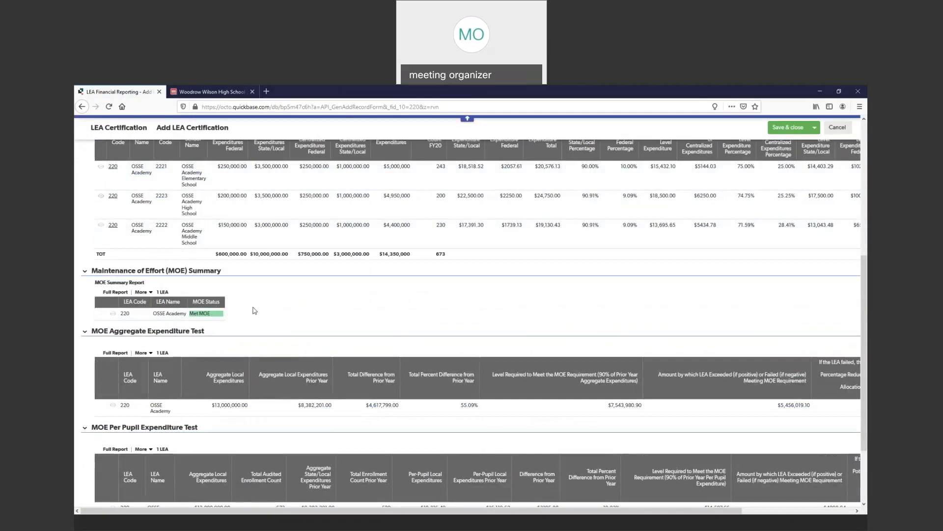
{"action": "scroll", "coordinate": [461, 288], "scroll_direction": "down", "scroll_amount": 3}
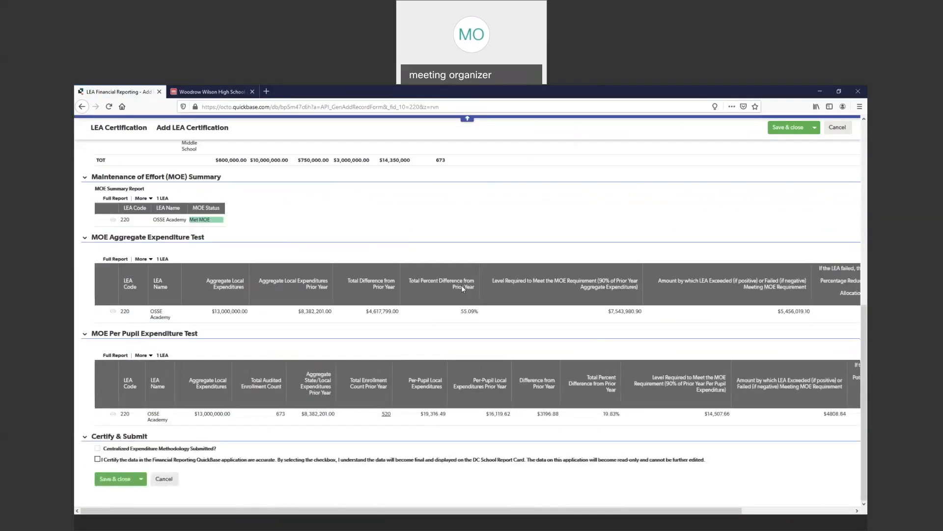
{"action": "left_click", "coordinate": [85, 238]}
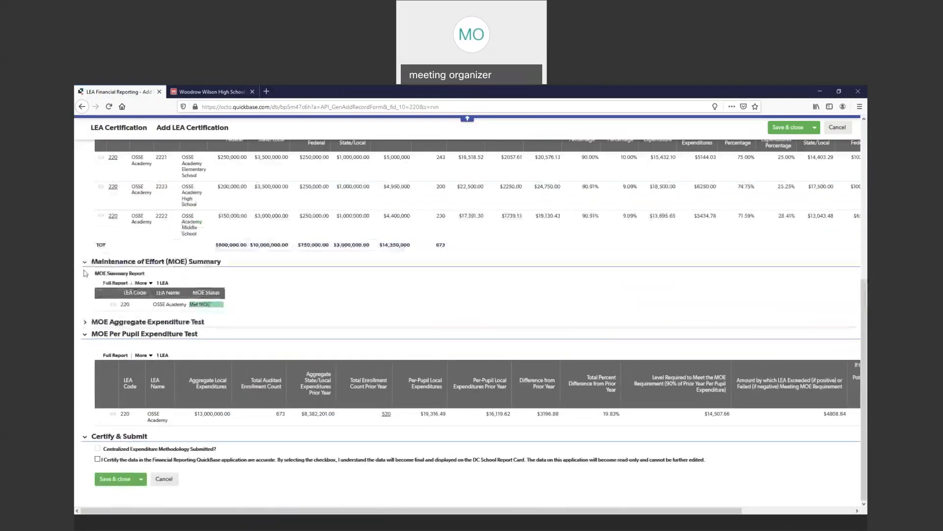
{"action": "left_click", "coordinate": [85, 322]}
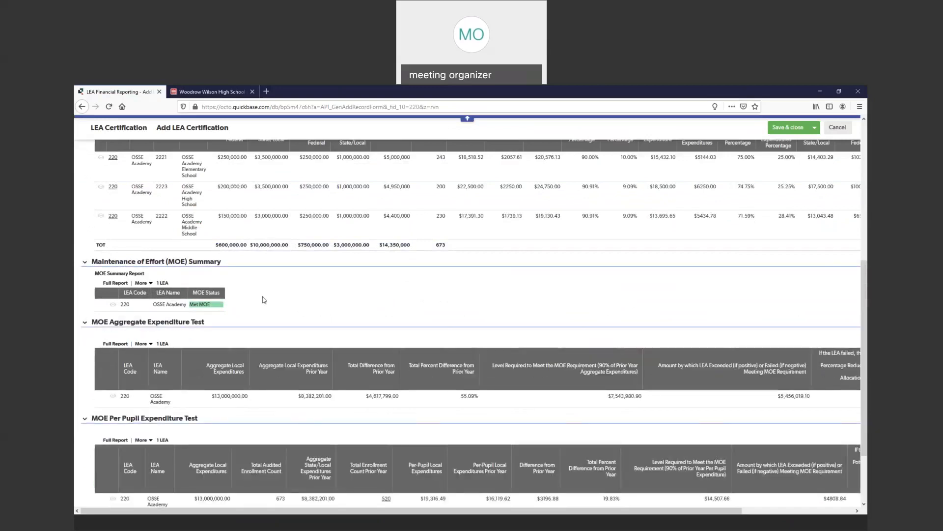
{"action": "scroll", "coordinate": [264, 299], "scroll_direction": "down", "scroll_amount": 3}
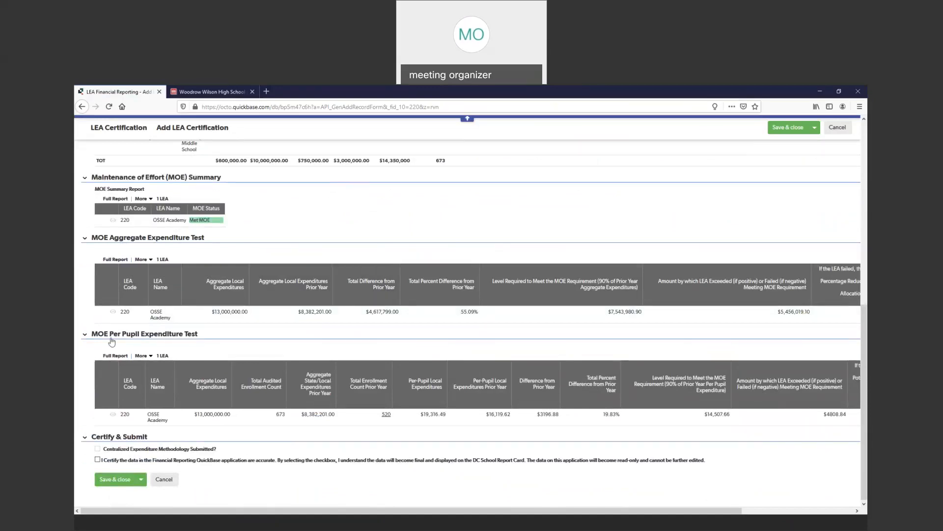
{"action": "left_click_drag", "start_coordinate": [350, 512], "coordinate": [379, 510]}
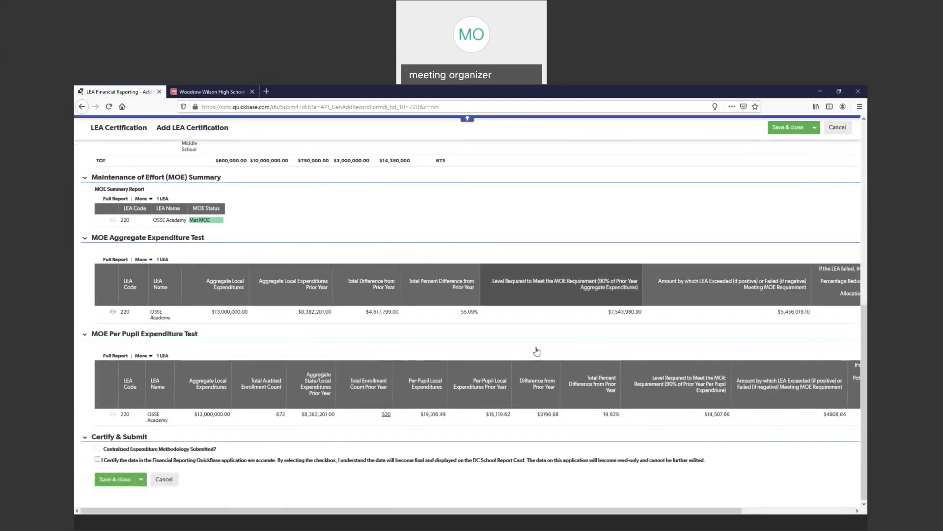
{"action": "left_click_drag", "start_coordinate": [576, 509], "coordinate": [704, 509]}
{"action": "left_click_drag", "start_coordinate": [825, 317], "coordinate": [796, 317]}
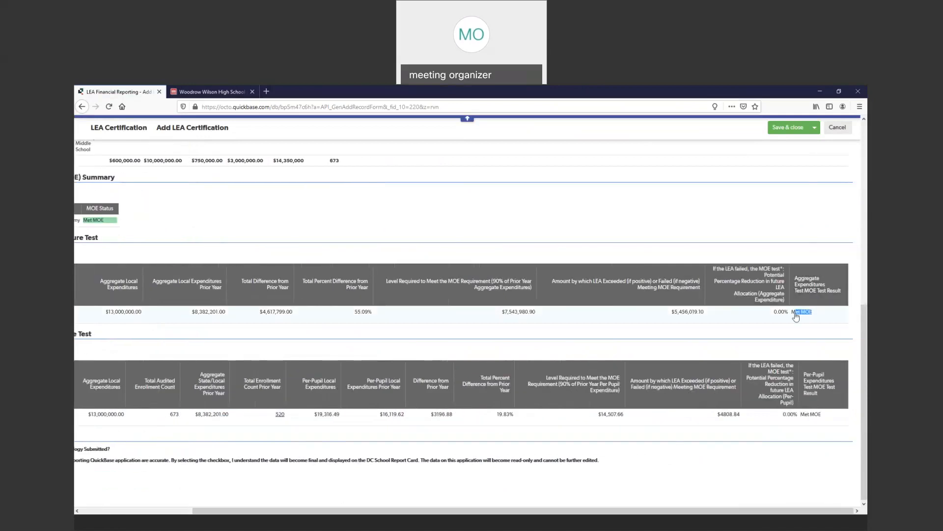
{"action": "left_click_drag", "start_coordinate": [825, 415], "coordinate": [799, 415]}
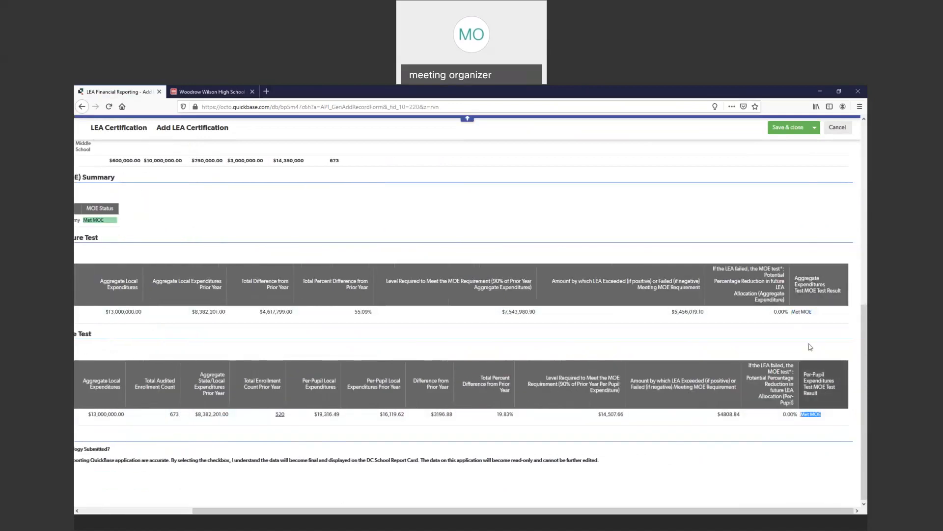
{"action": "left_click", "coordinate": [830, 334]}
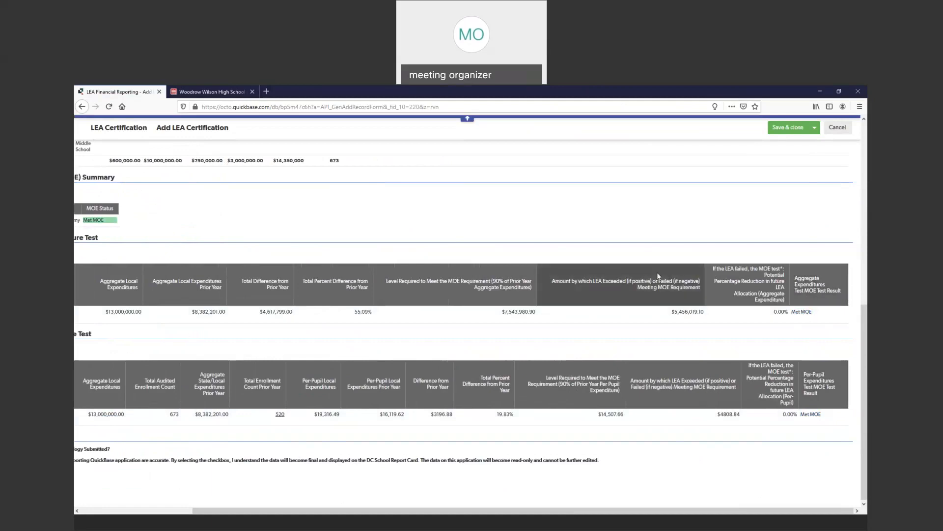
- Tick the data accuracy certification statement in the form's Certify & Submit section, and clear it again
{"action": "left_click_drag", "start_coordinate": [644, 510], "coordinate": [533, 508]}
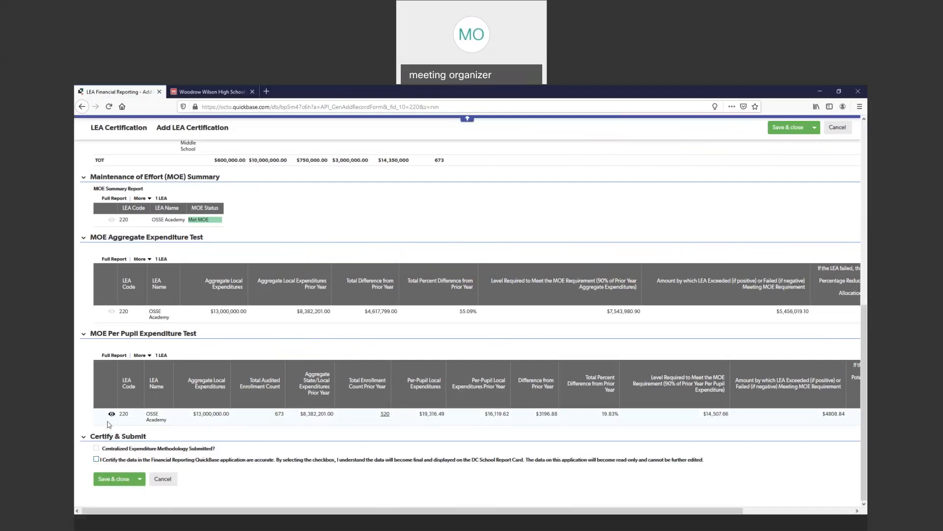
{"action": "left_click", "coordinate": [97, 460]}
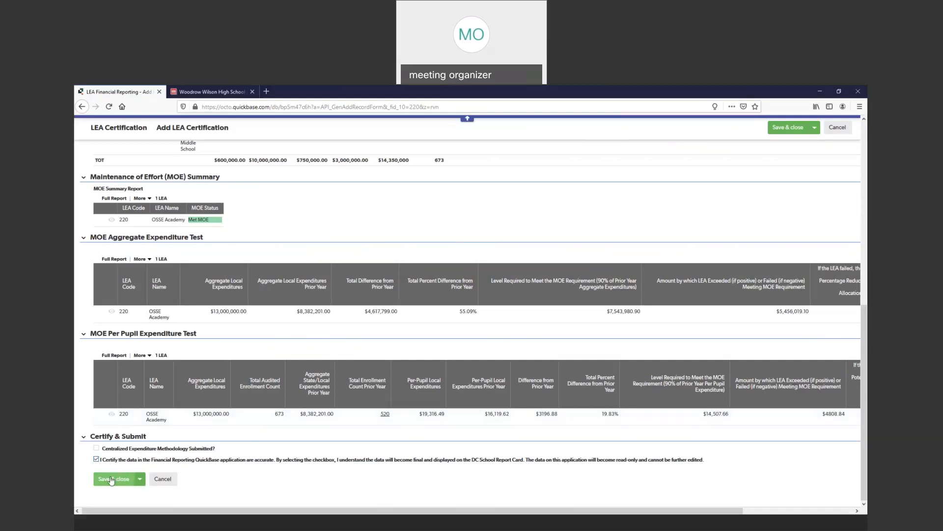
{"action": "left_click", "coordinate": [96, 459]}
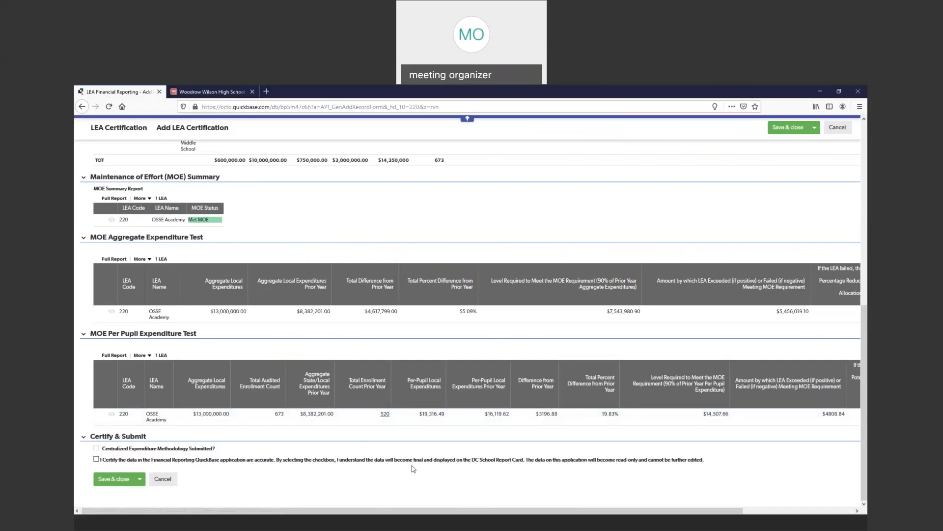
- Look back over the school-level expenditures and Maintenance of Effort tests, and cancel the LEA certification form without saving
{"action": "scroll", "coordinate": [413, 431], "scroll_direction": "up", "scroll_amount": 3}
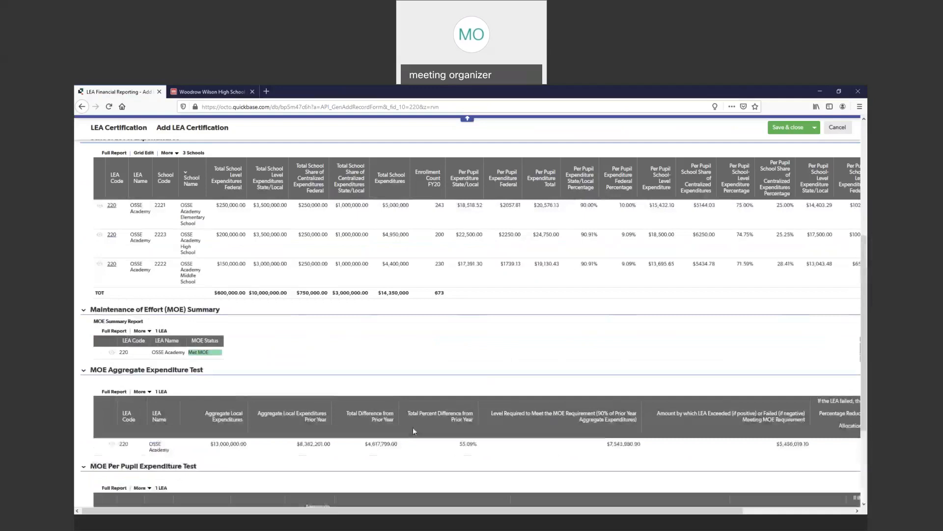
{"action": "scroll", "coordinate": [413, 430], "scroll_direction": "up", "scroll_amount": 5}
{"action": "scroll", "coordinate": [412, 361], "scroll_direction": "down", "scroll_amount": 5}
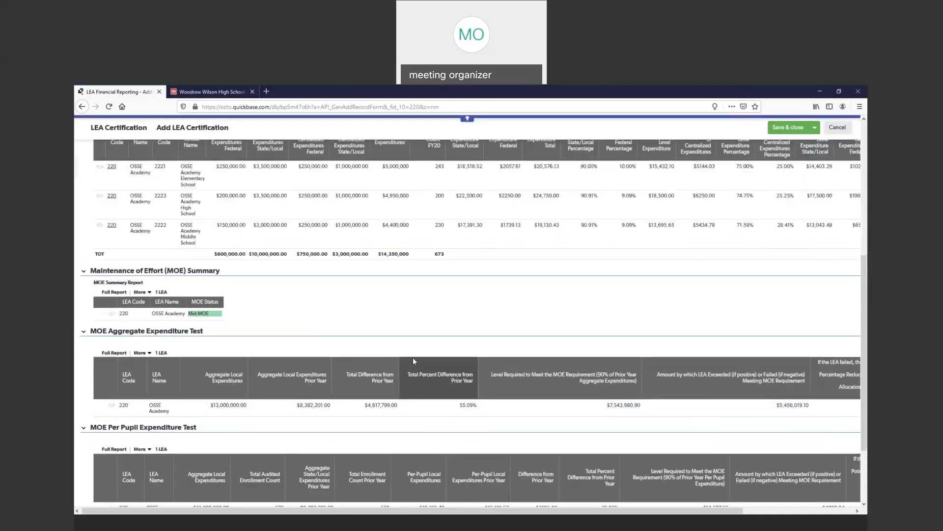
{"action": "scroll", "coordinate": [413, 361], "scroll_direction": "down", "scroll_amount": 2}
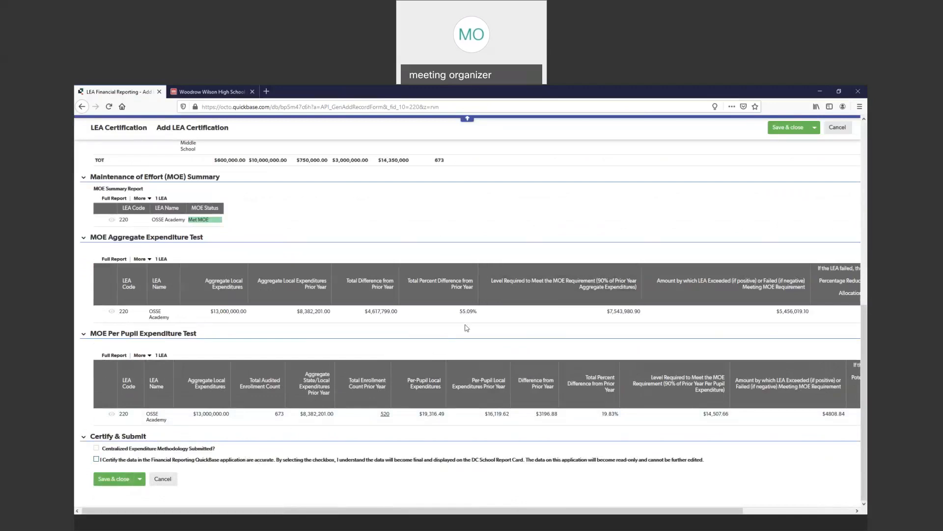
{"action": "scroll", "coordinate": [467, 326], "scroll_direction": "up", "scroll_amount": 12}
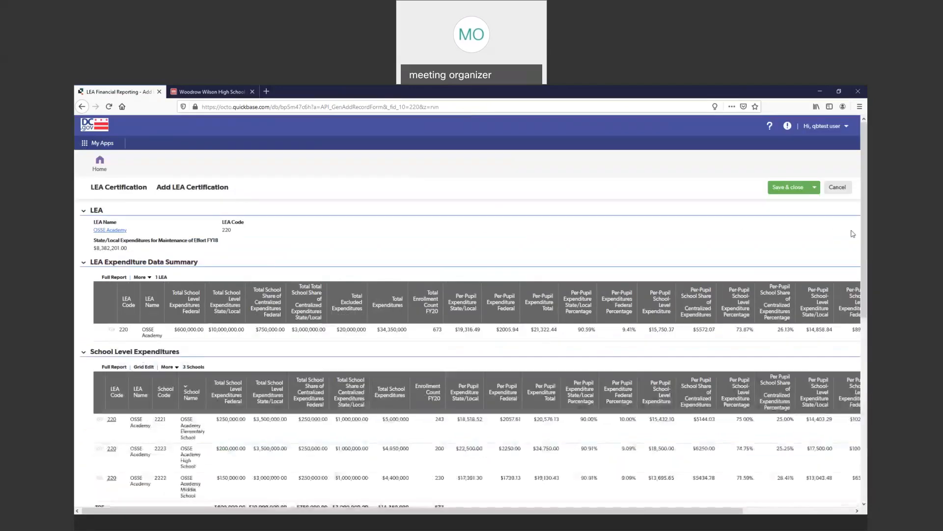
{"action": "left_click", "coordinate": [840, 190]}
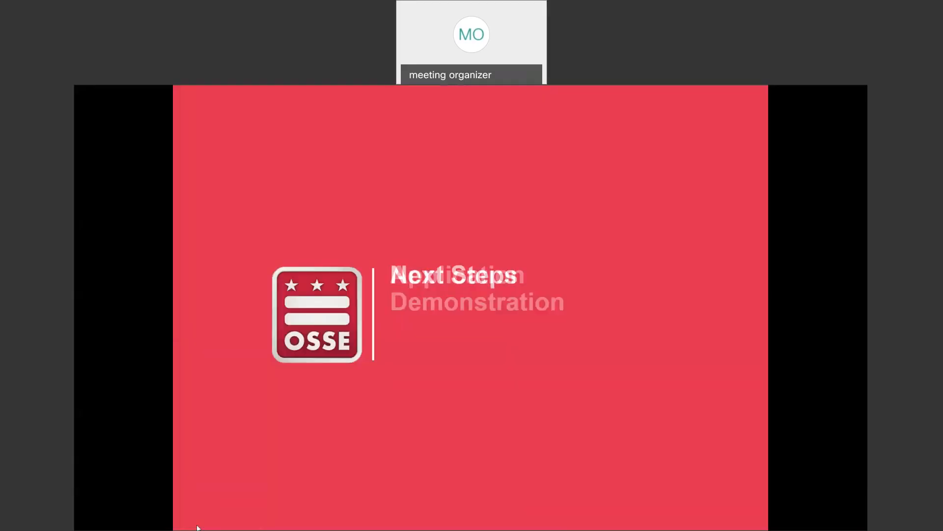
{"action": "left_click", "coordinate": [196, 523]}
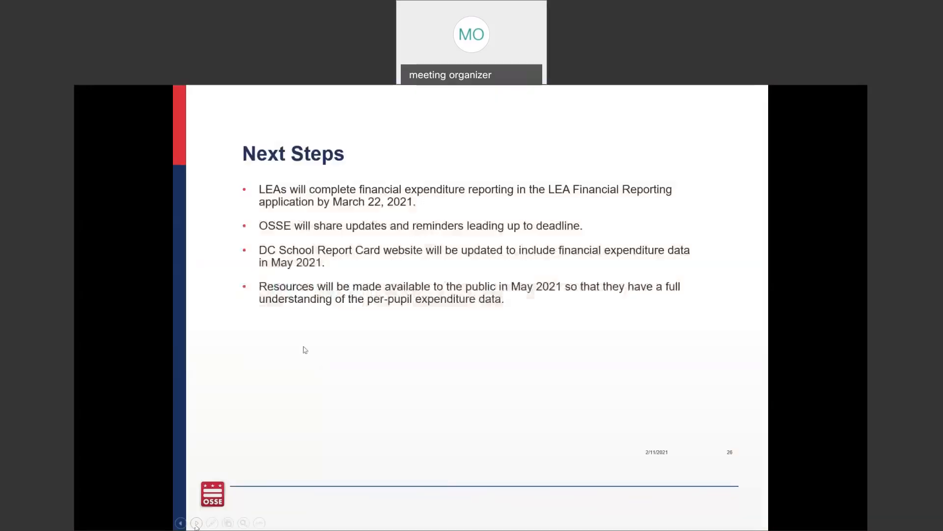